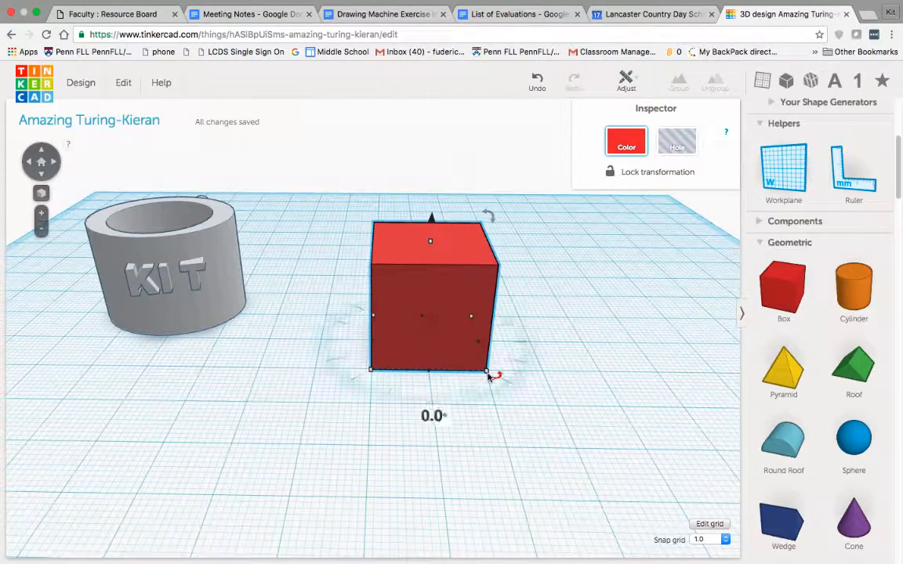
Enlarge the red box's base and place a second box on the workplane beside it
left_click_drag(487, 370, 540, 415)
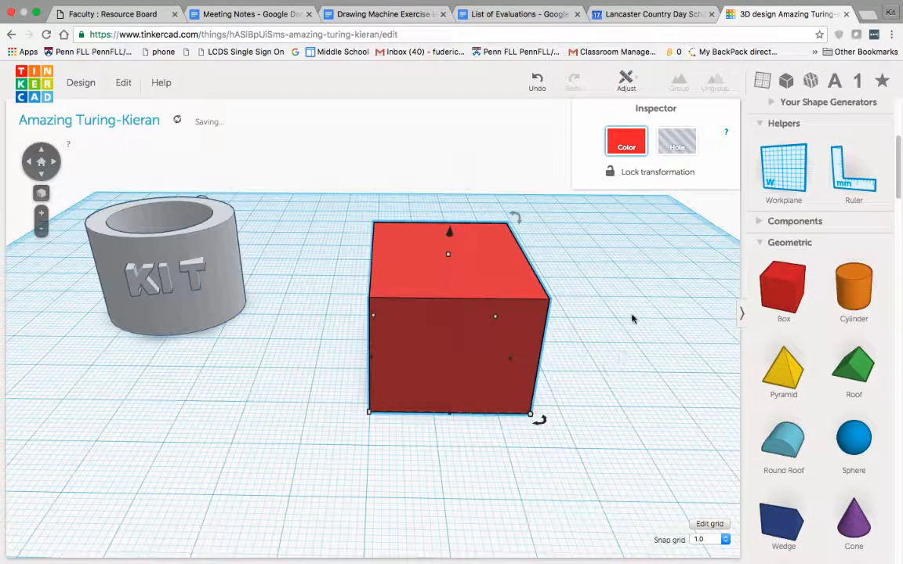
left_click(642, 344)
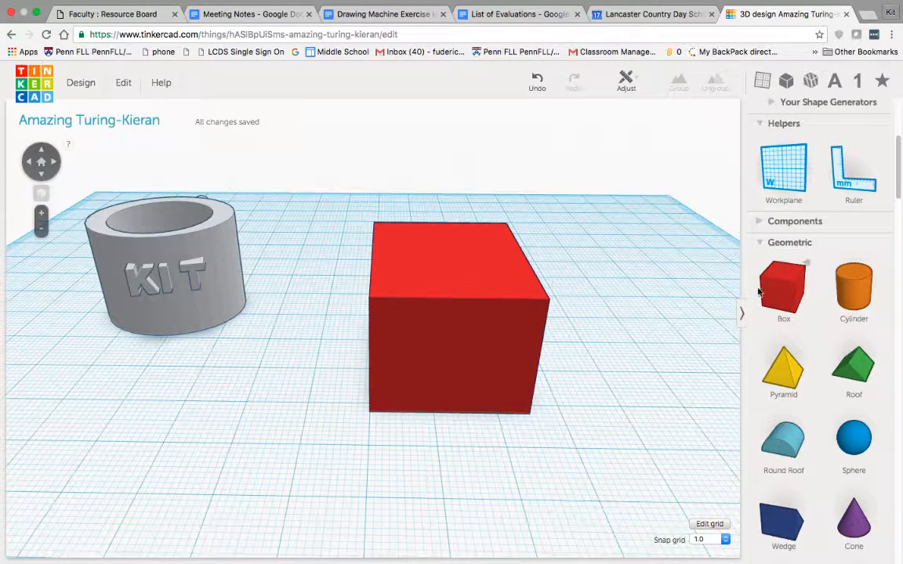
left_click_drag(803, 284, 619, 349)
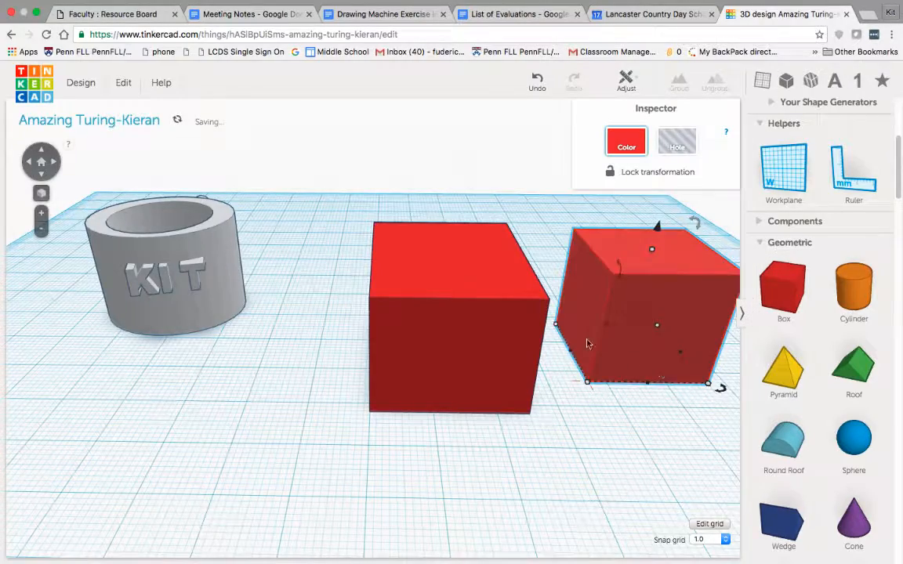
Select both red boxes and move them together slightly toward the mug and the front
scroll(587, 411, "down", 3)
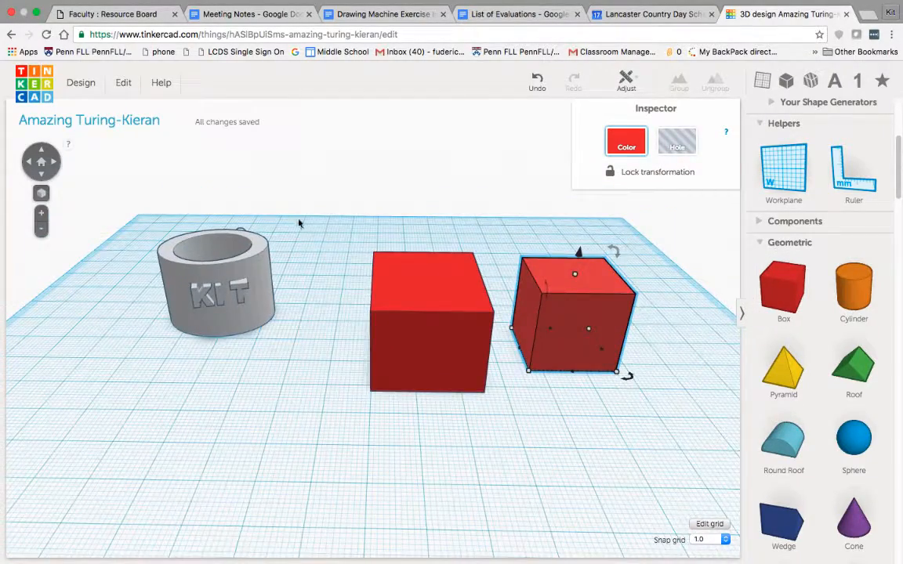
left_click_drag(322, 227, 743, 425)
left_click_drag(568, 299, 542, 308)
left_click(558, 395)
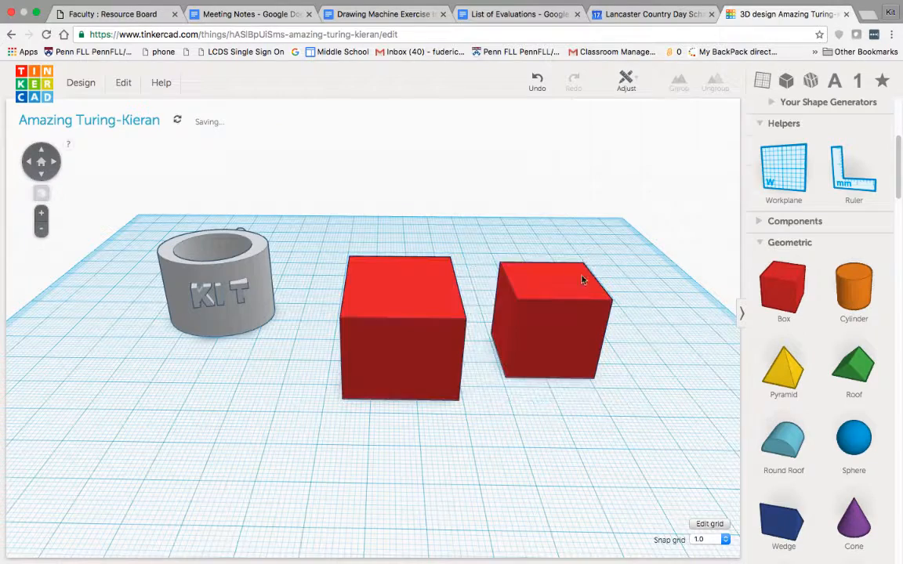
Change the colour of the smaller box beside the large red box to yellow
left_click(582, 280)
left_click(611, 143)
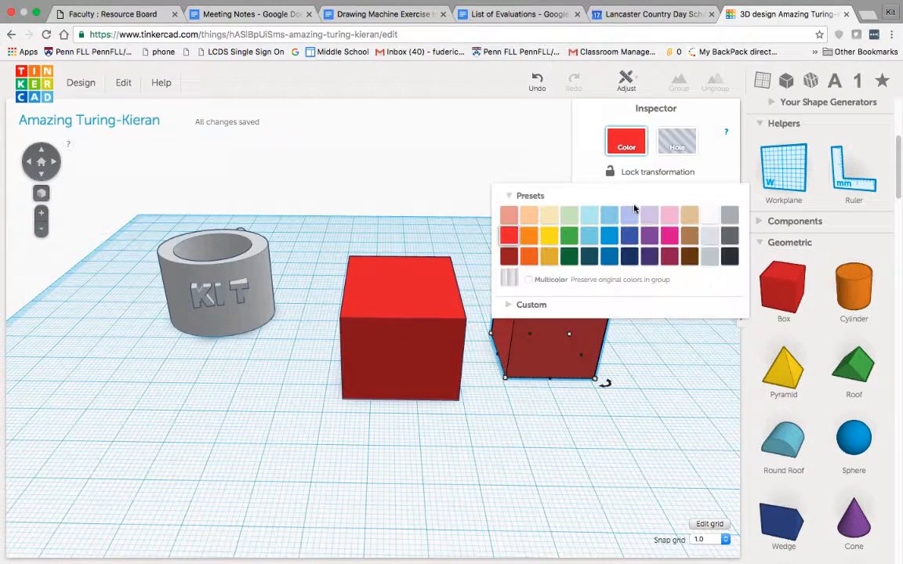
left_click(553, 238)
left_click(652, 445)
left_click(590, 374)
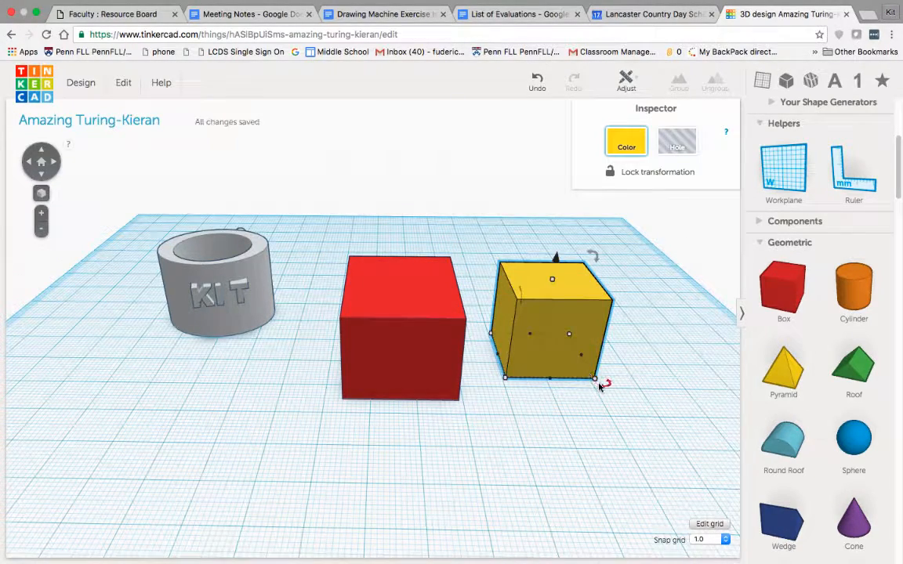
Enlarge the yellow box's base slightly and move it onto the red box
left_click_drag(599, 386, 615, 400)
right_click_drag(647, 411, 643, 445)
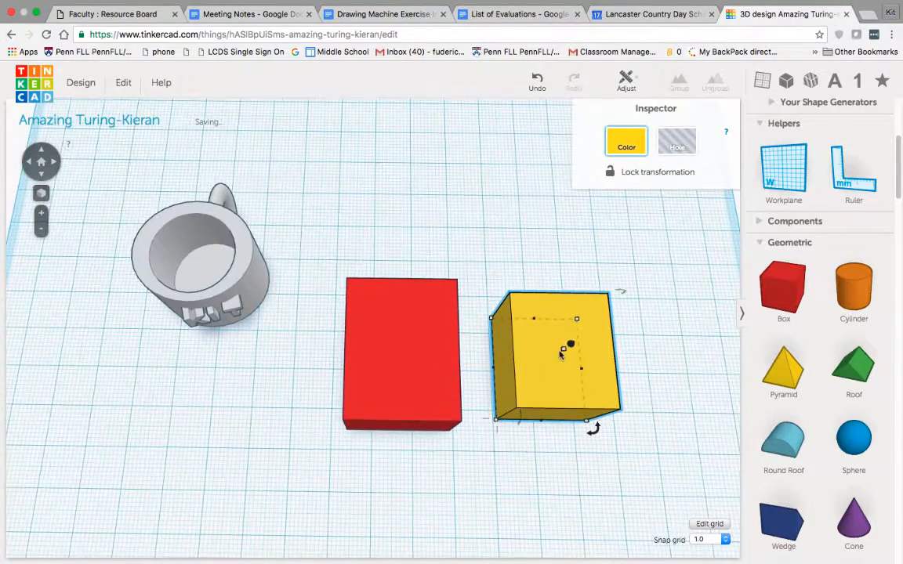
left_click_drag(586, 332, 429, 336)
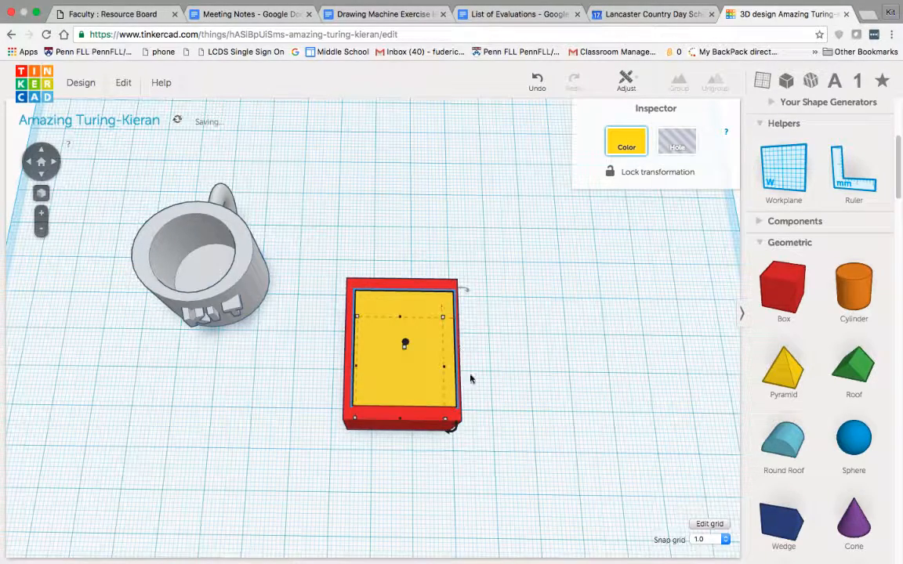
Narrow the yellow box to 19 mm wide and place it within the red box with an even wall around it
left_click(456, 421)
left_click(430, 331)
left_click_drag(437, 385, 572, 364)
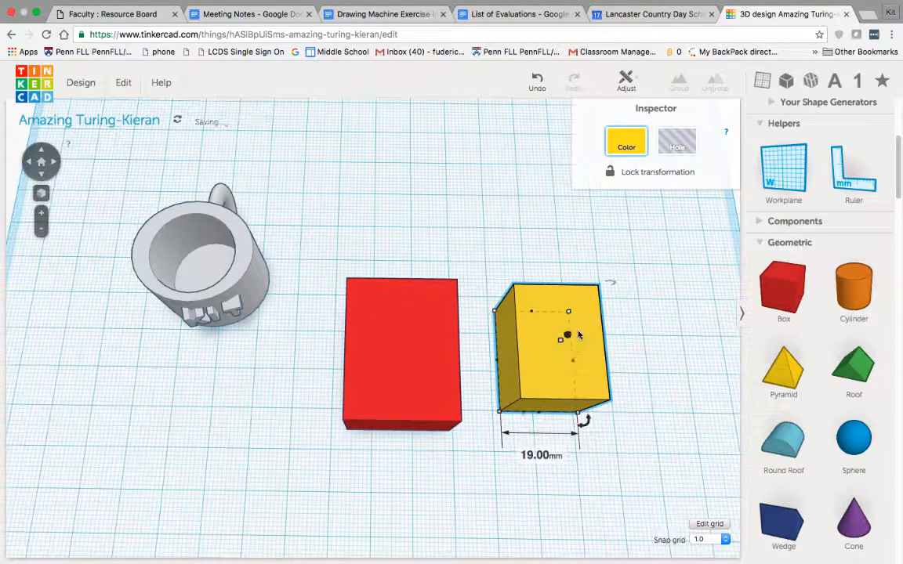
left_click_drag(577, 325, 432, 329)
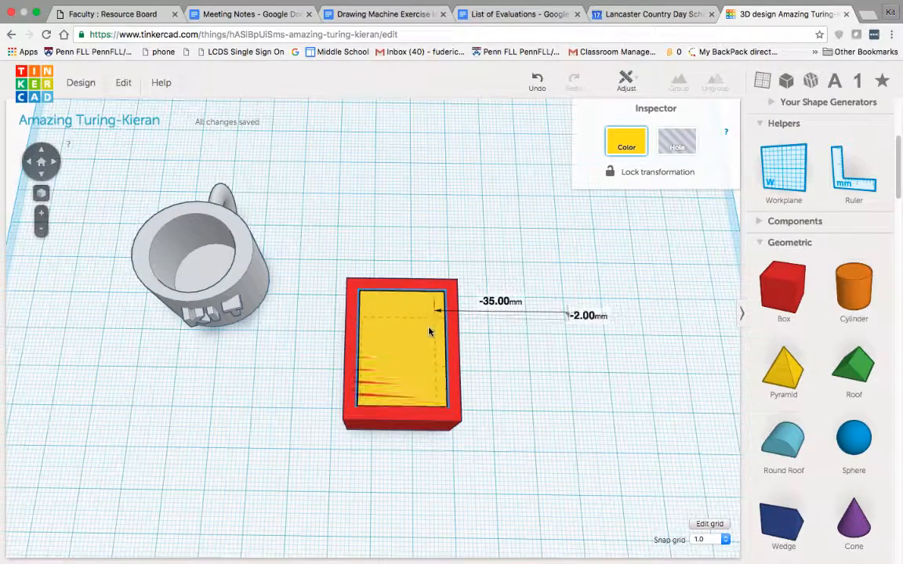
Raise the yellow box about 3 mm above the workplane so it sticks out of the red box's top
right_click_drag(528, 307, 457, 275)
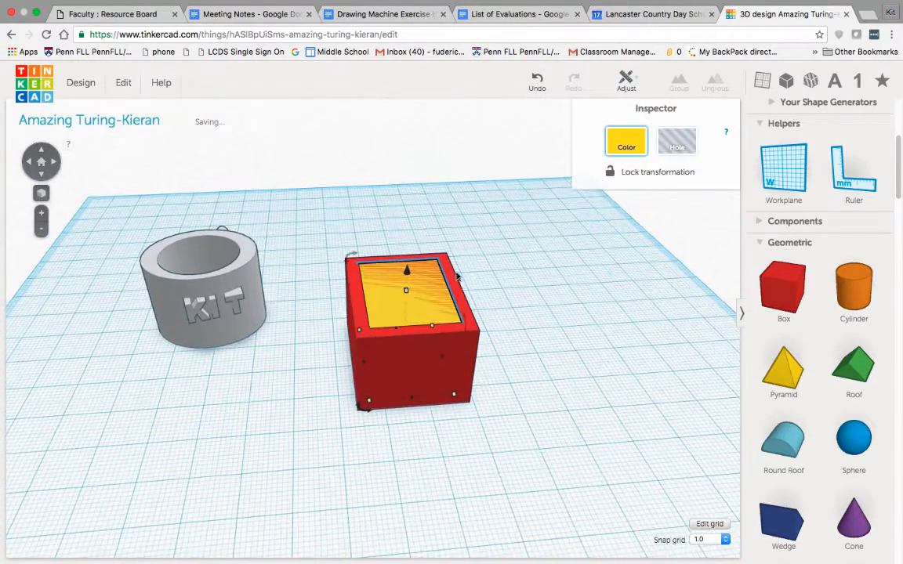
left_click_drag(411, 273, 408, 263)
mouse_move(408, 261)
right_mouse_down()
mouse_move(509, 312)
mouse_move(476, 370)
mouse_move(314, 255)
right_mouse_up()
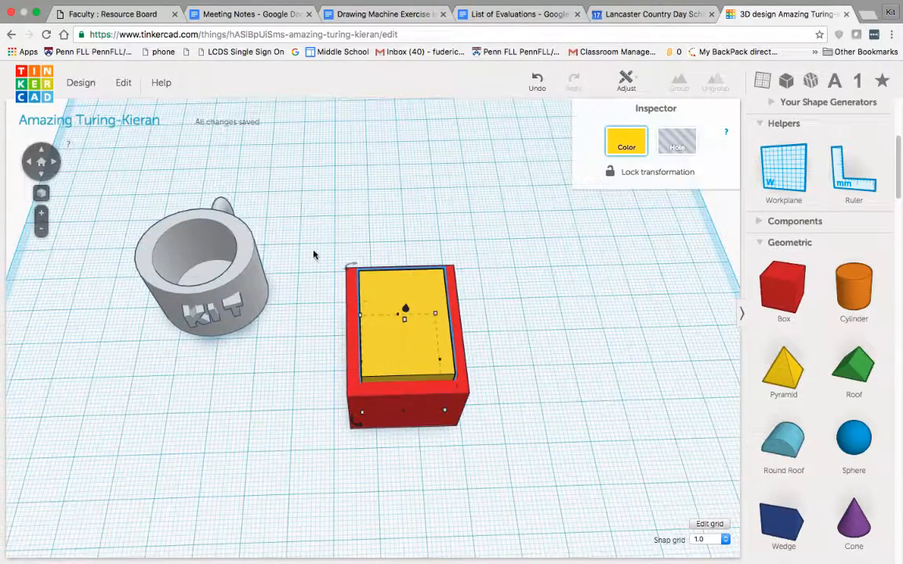
right_click_drag(319, 295, 366, 295)
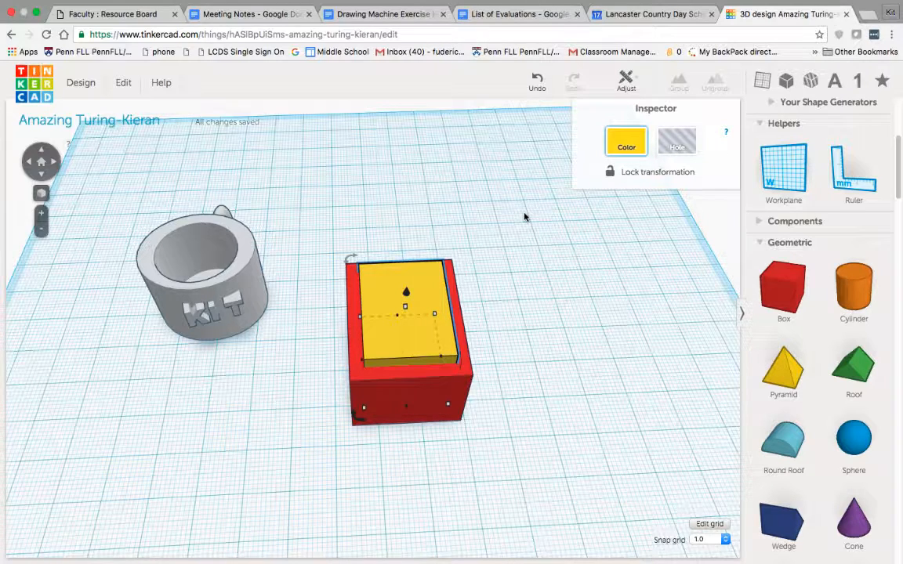
Duplicate the yellow box and place the copy on the side of the red box away from the mug
key("shift+Right")
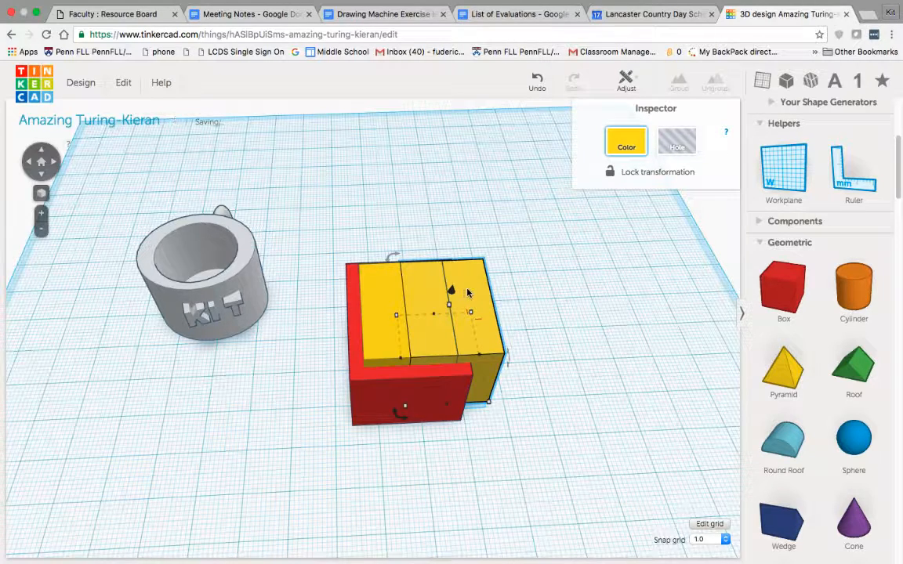
left_click_drag(467, 293, 617, 287)
left_click(581, 457)
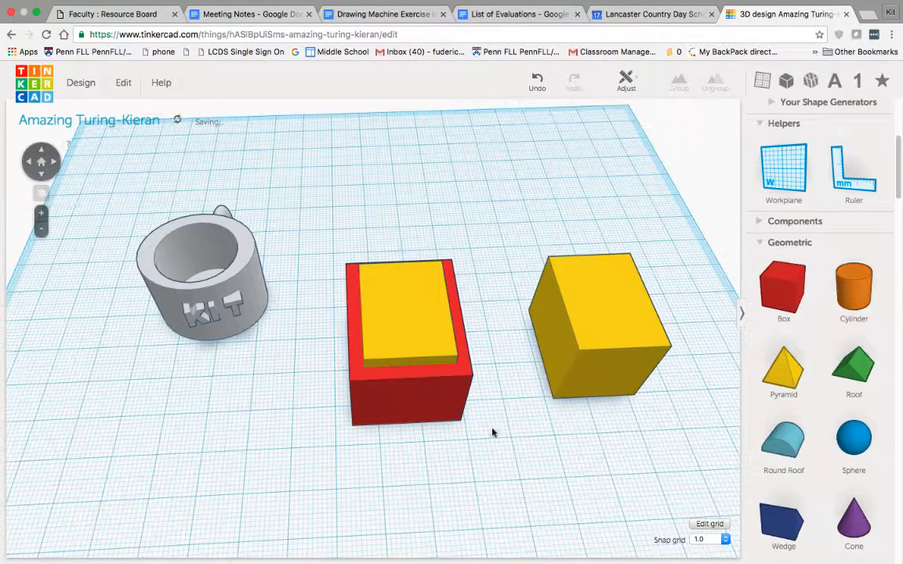
Turn the yellow box inside the red box into a hole
right_click_drag(346, 327, 424, 307)
left_click(423, 306)
right_click_drag(451, 361, 474, 248)
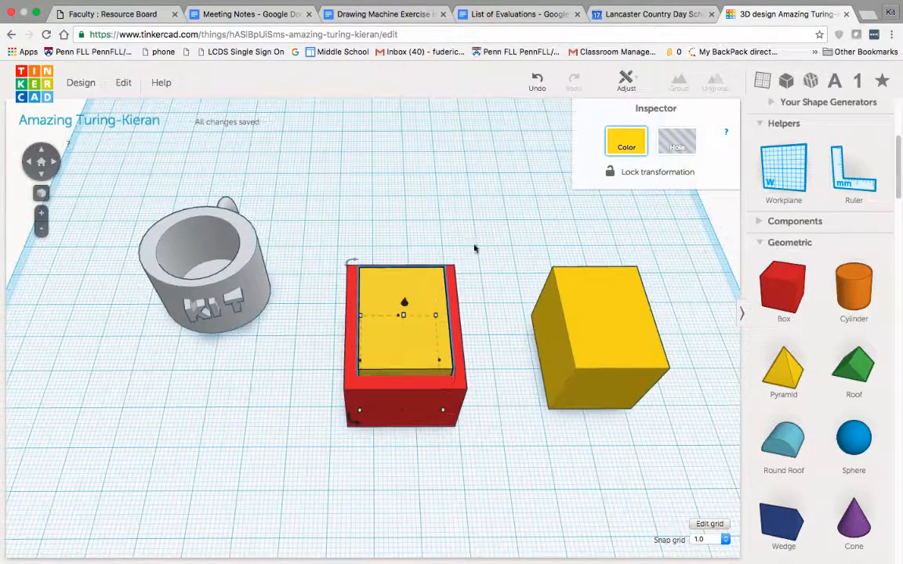
left_click(678, 141)
left_click(397, 507)
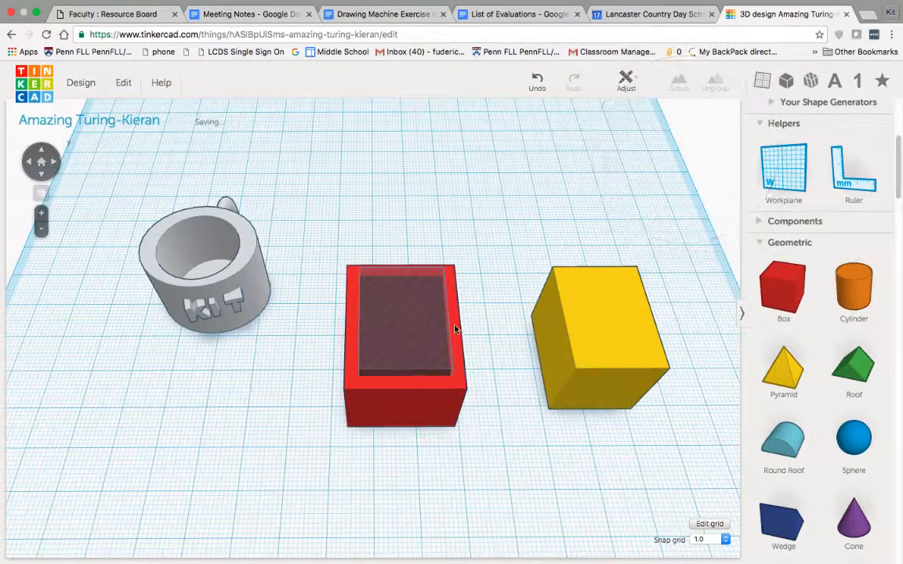
Group the red box with the hole inside it to hollow it out
right_click_drag(455, 329, 322, 243)
left_click_drag(467, 433, 501, 449)
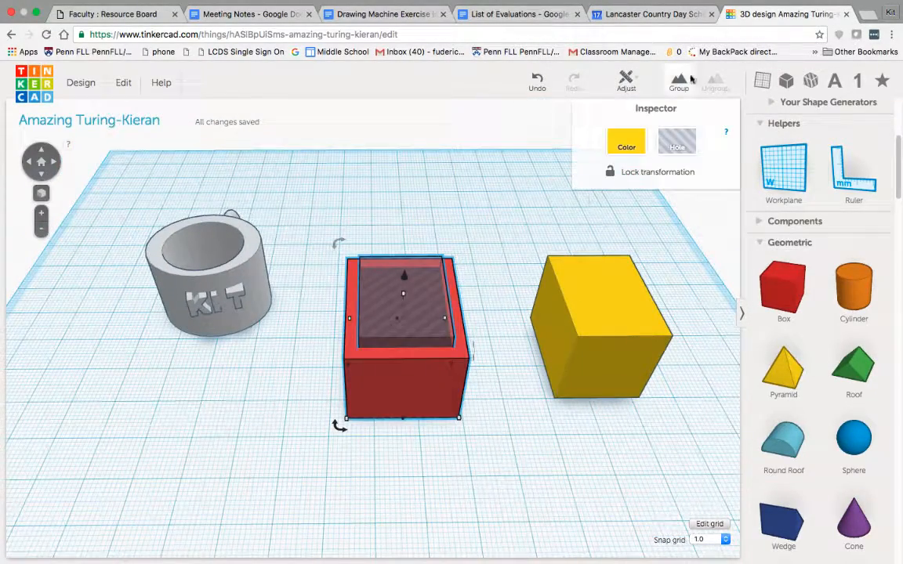
left_click(688, 79)
left_click(460, 462)
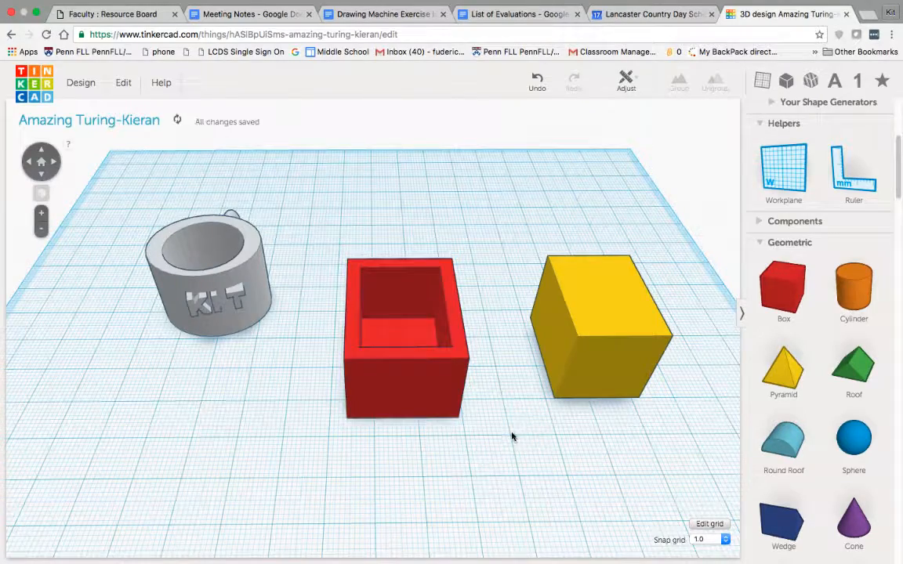
right_click_drag(512, 433, 495, 385)
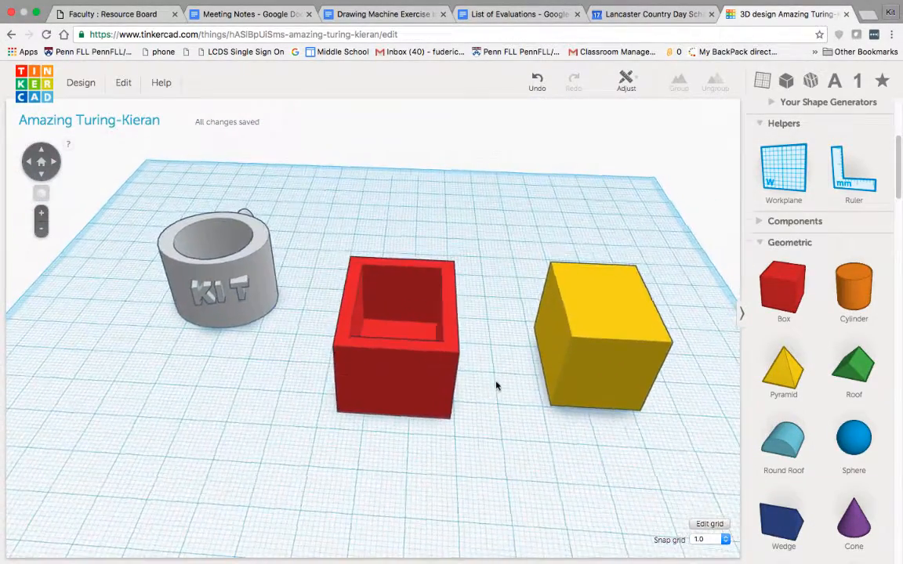
Shrink the yellow box's base slightly so it is smaller than the red box's opening
right_click_drag(396, 410, 651, 384)
left_click(551, 429)
mouse_move(633, 424)
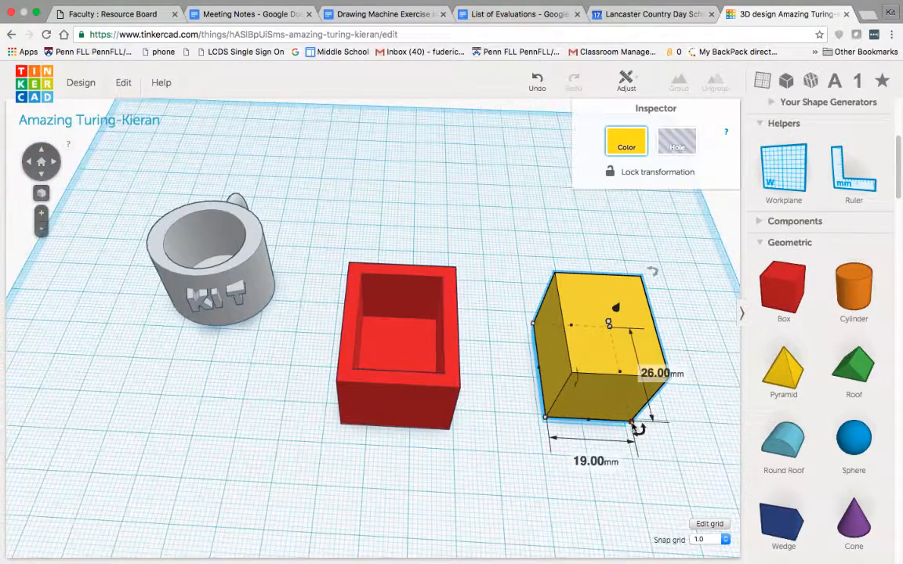
left_click_drag(632, 424, 622, 418)
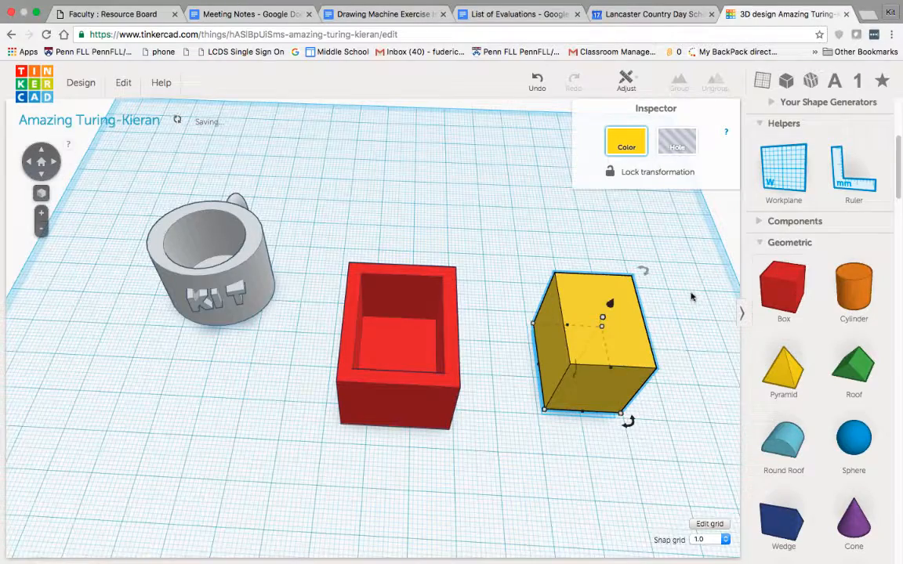
Reduce the yellow box's height until it is a thin rectangular plate
right_click_drag(654, 282, 637, 252)
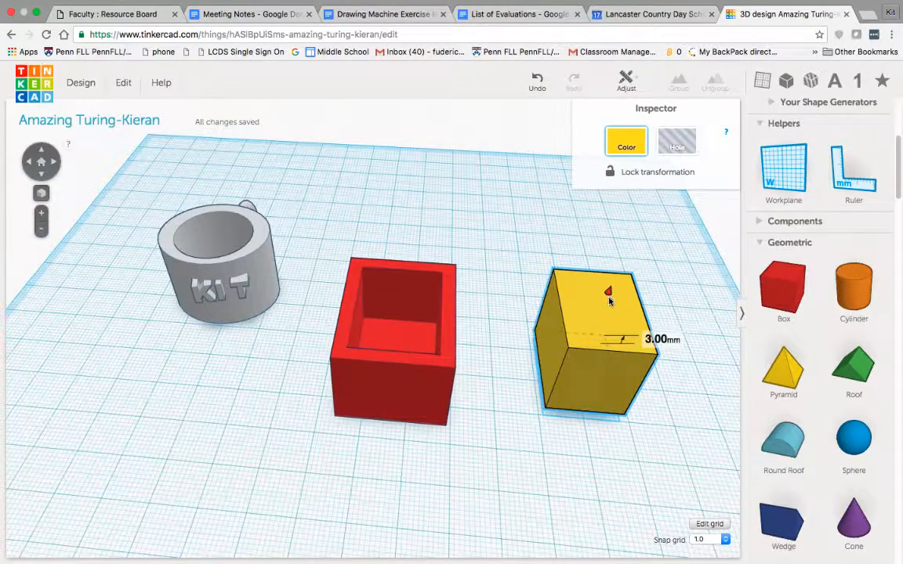
left_click_drag(606, 308, 582, 360)
left_click(534, 454)
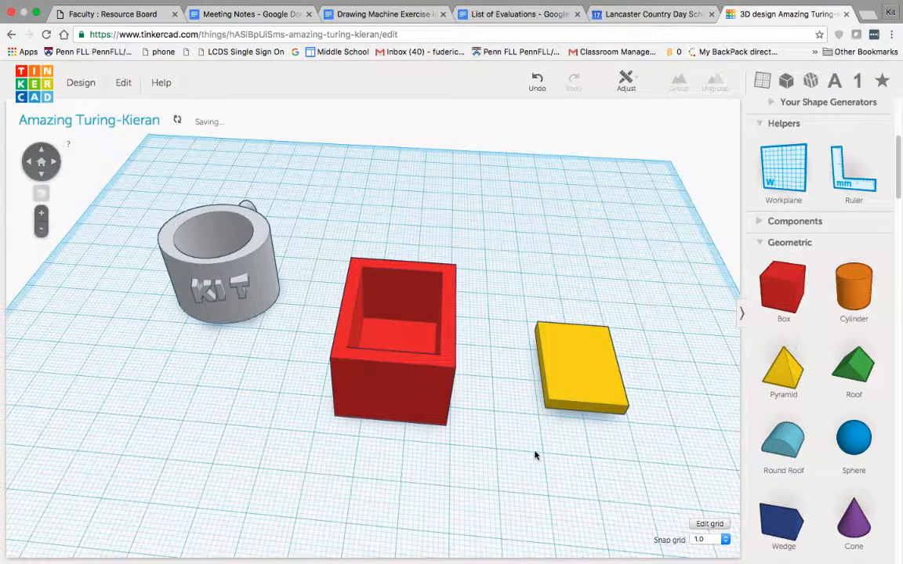
Duplicate the hollow red box and place the copy in front of the mug
left_click(443, 360)
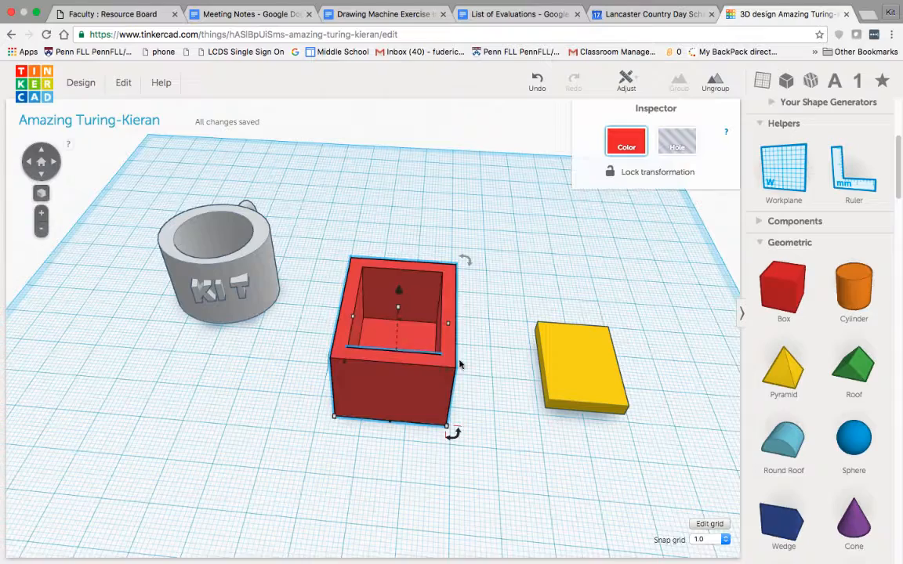
left_click(511, 312)
left_click(451, 323)
key("super+v")
left_click_drag(460, 392, 251, 467)
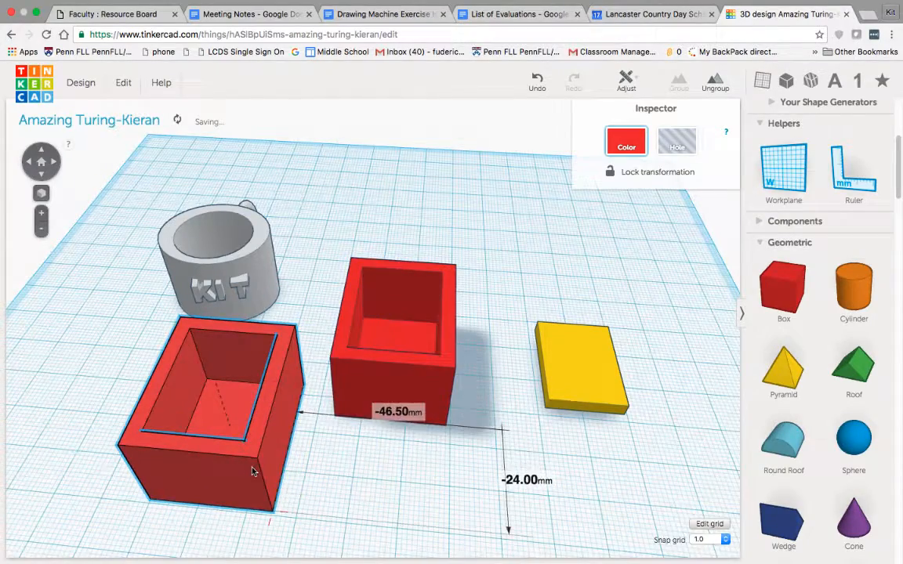
right_click_drag(285, 384, 322, 427)
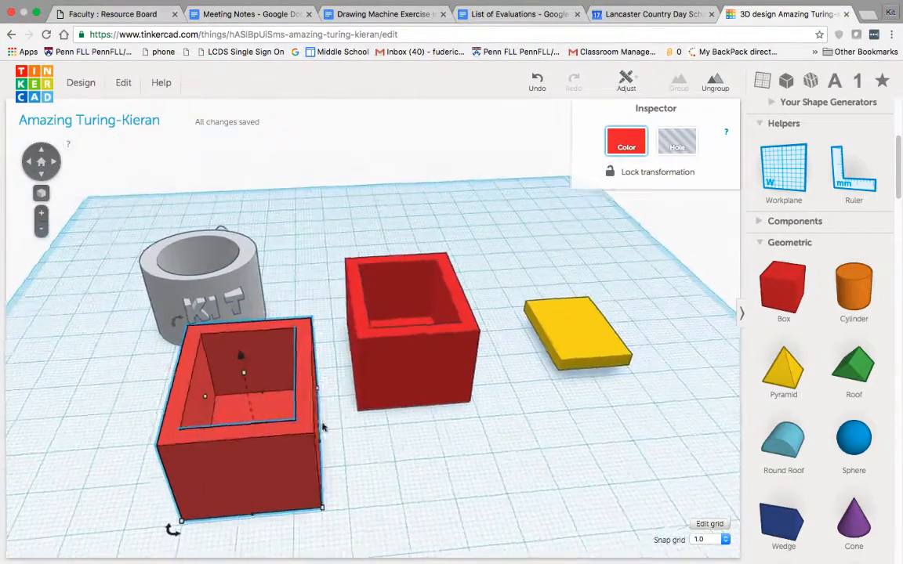
Ungroup the copied red box and delete the hole shape taken out of it
left_click(713, 81)
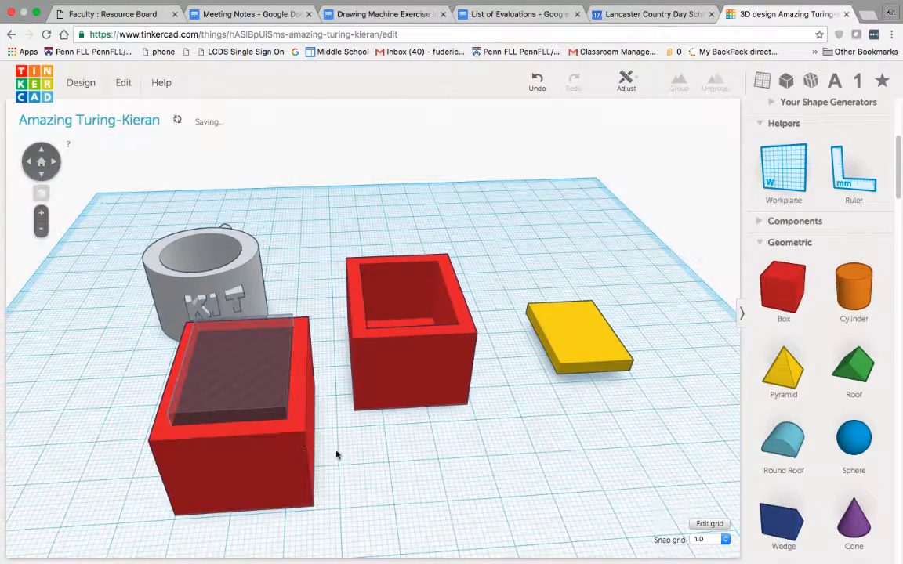
left_click(257, 392)
left_click_drag(222, 384, 62, 353)
right_click_drag(241, 410, 270, 379)
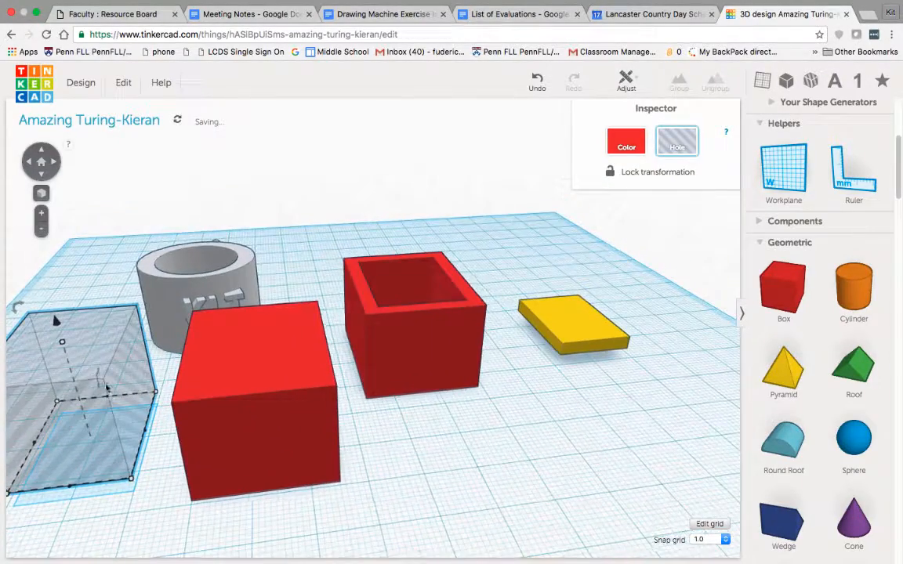
key("Delete")
Flatten the solid red box in front of the mug to a plate 2 mm thick
left_click(274, 391)
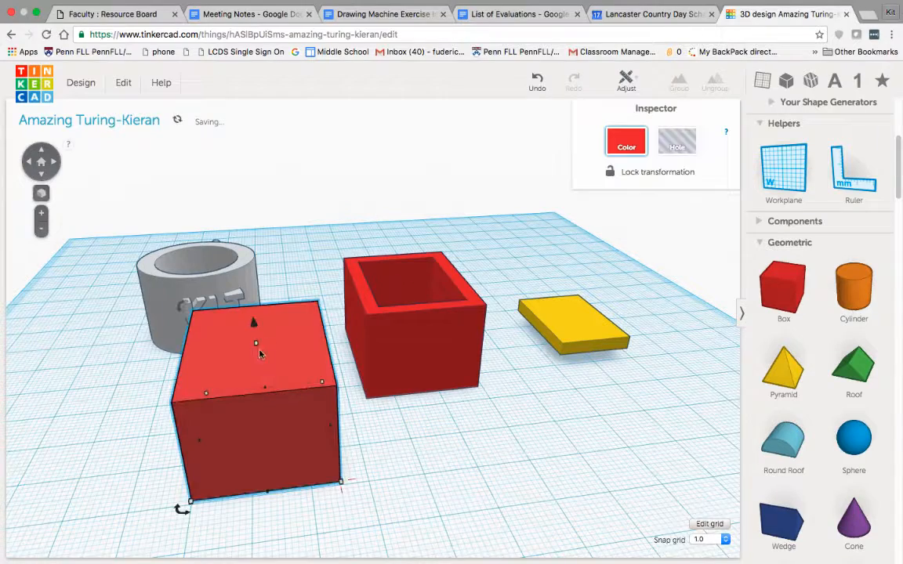
left_click(595, 344)
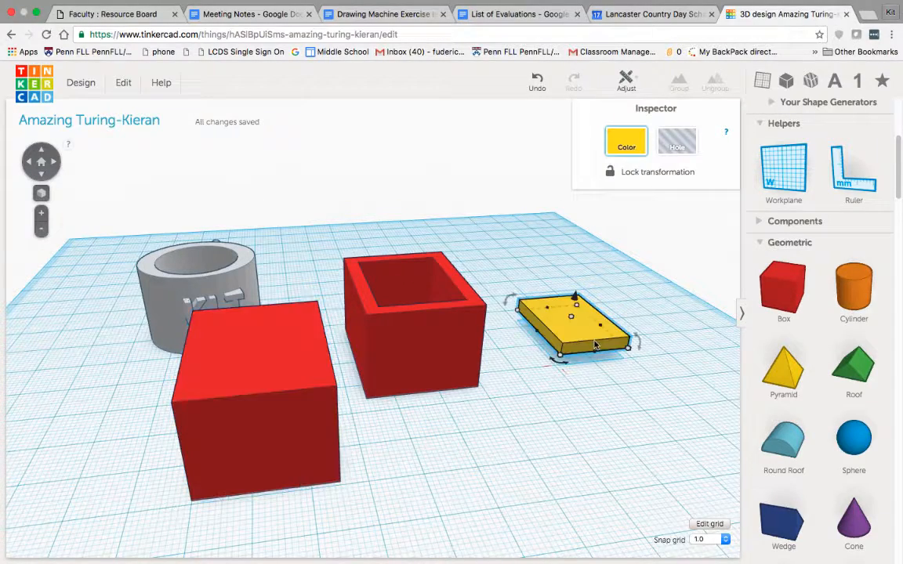
left_click(233, 353)
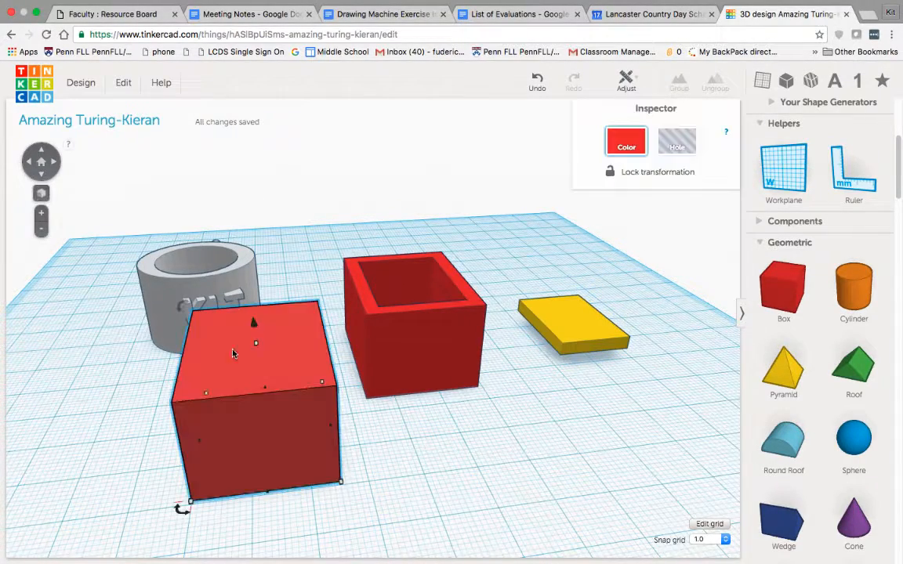
left_click_drag(257, 345, 264, 430)
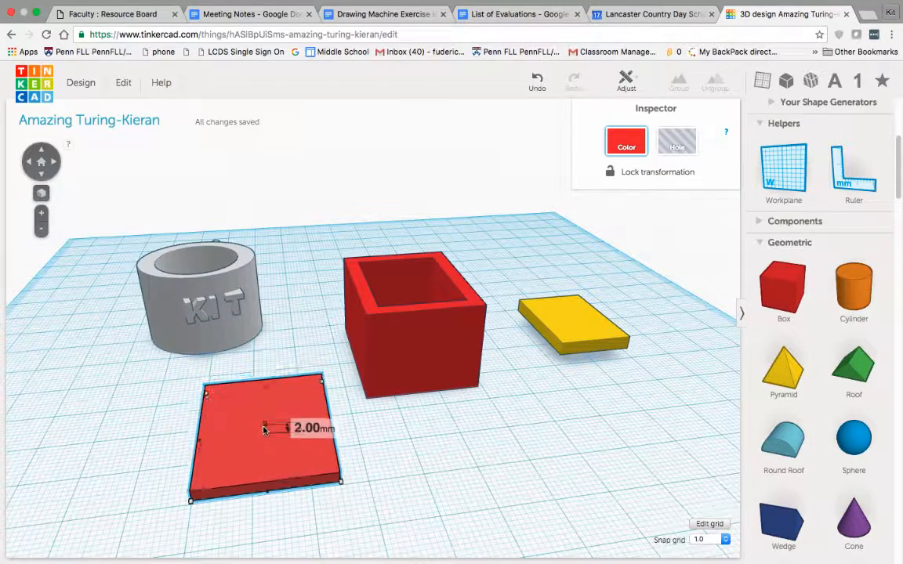
left_click(429, 475)
right_click_drag(429, 475, 414, 510)
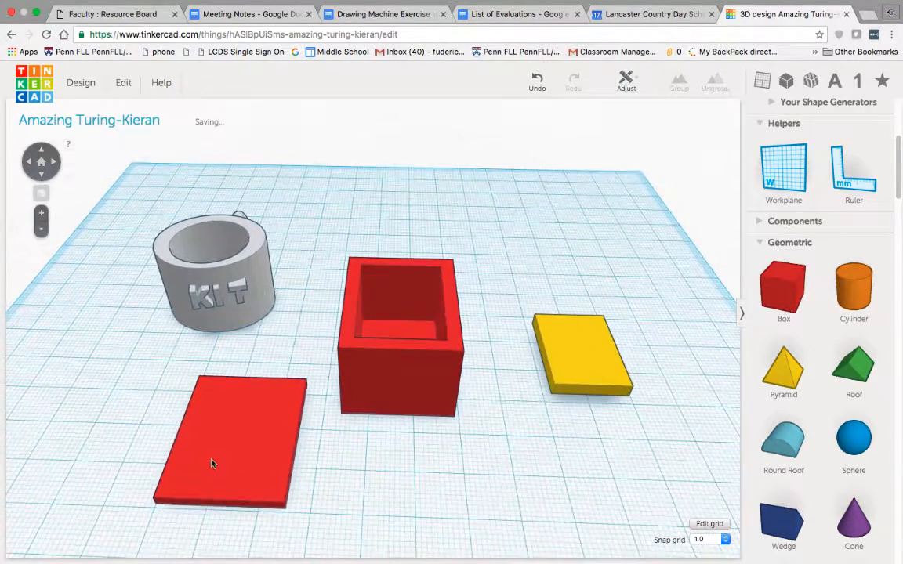
Move the flat red plate under the yellow plate and centre the yellow plate on it
left_click(213, 463)
left_click_drag(255, 449, 576, 365)
right_click_drag(603, 363, 602, 493)
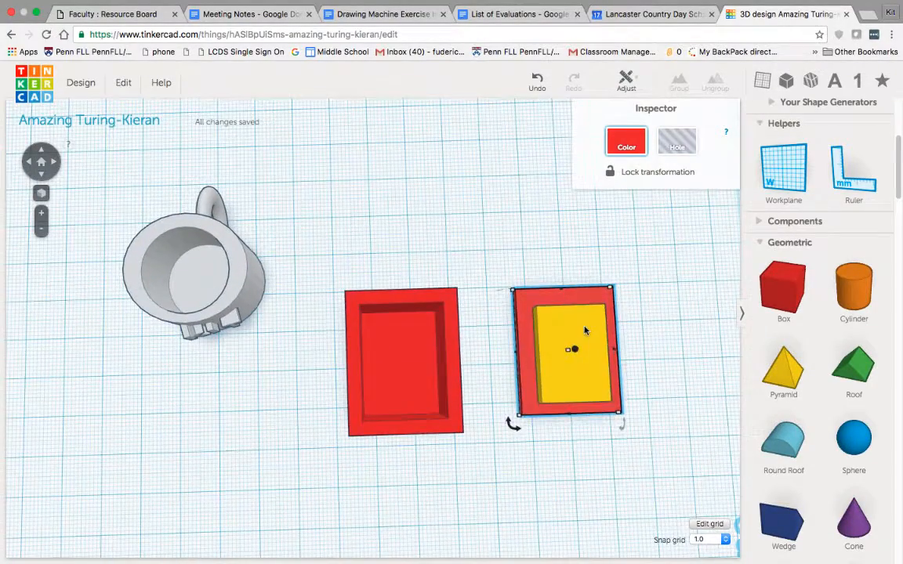
left_click_drag(584, 331, 581, 326)
left_click(625, 301)
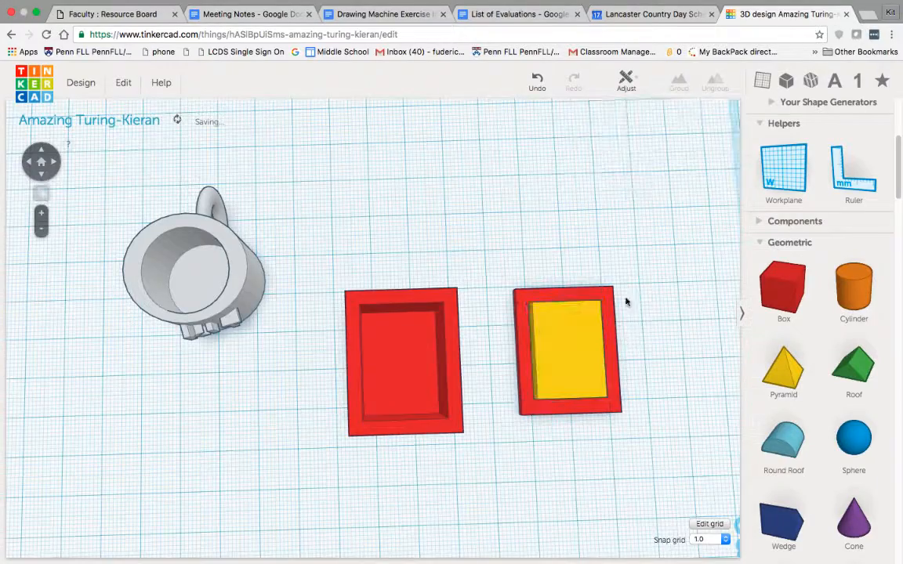
Group the yellow plate and the red plate beneath it into one yellow lid
right_click_drag(625, 301, 463, 315)
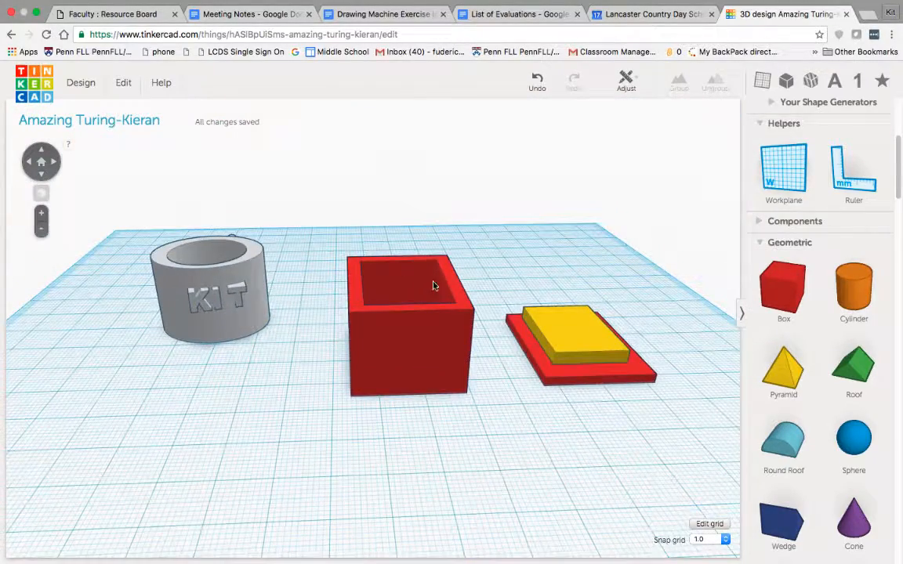
right_click_drag(649, 365, 559, 339)
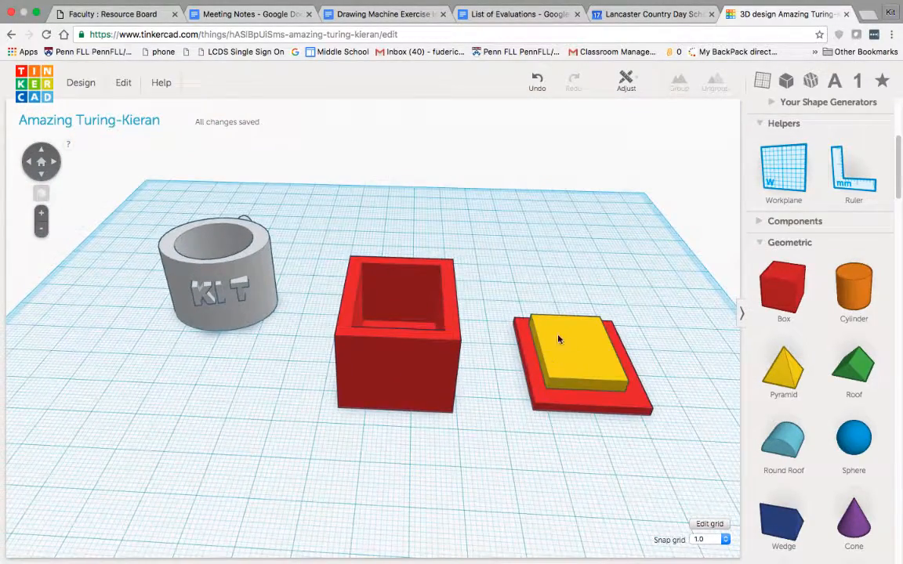
right_click_drag(585, 380, 601, 406)
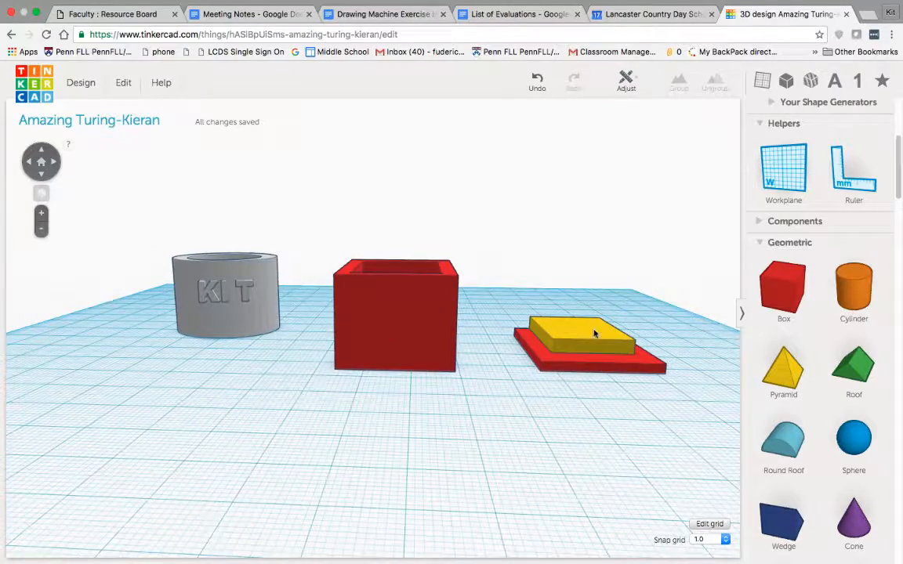
right_click_drag(593, 334, 584, 379)
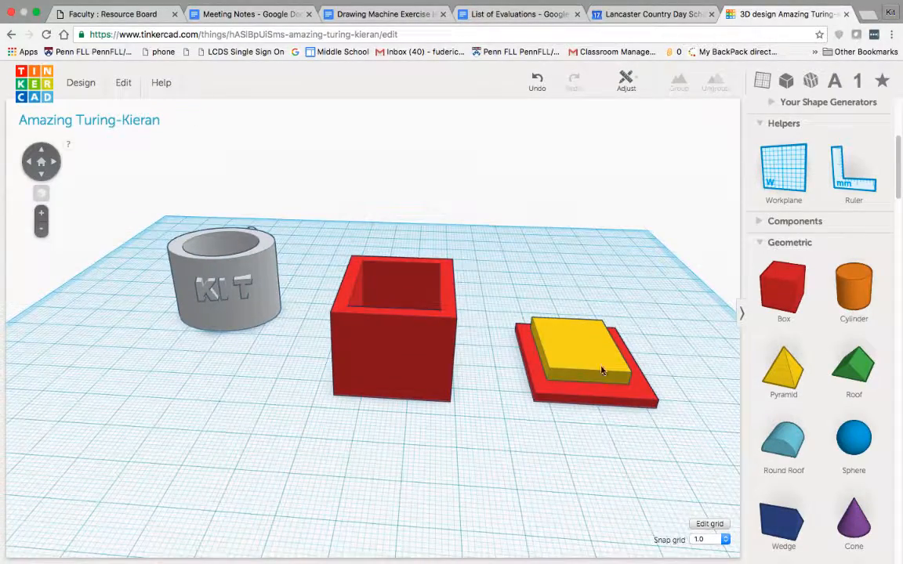
left_click_drag(602, 371, 649, 411)
left_click(553, 316)
left_click(679, 83)
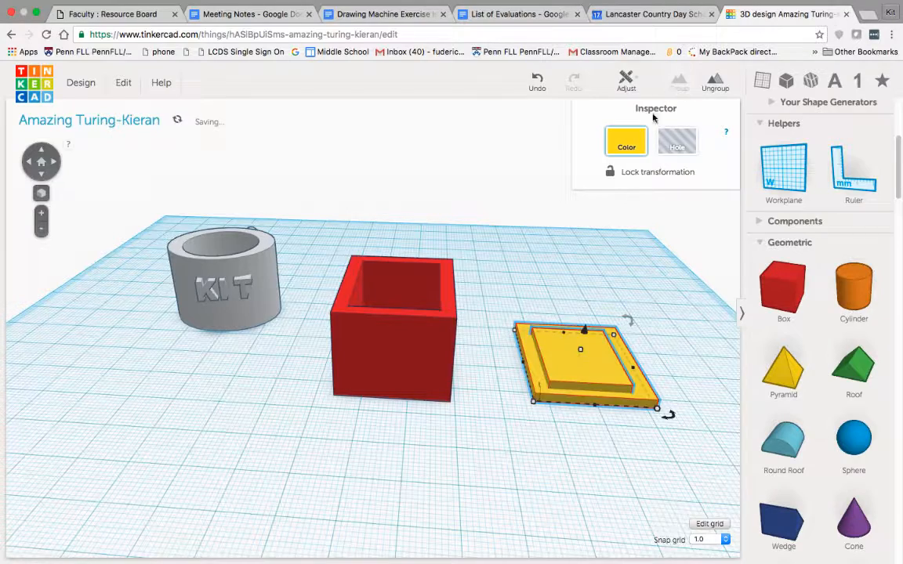
left_click(627, 144)
left_click(528, 150)
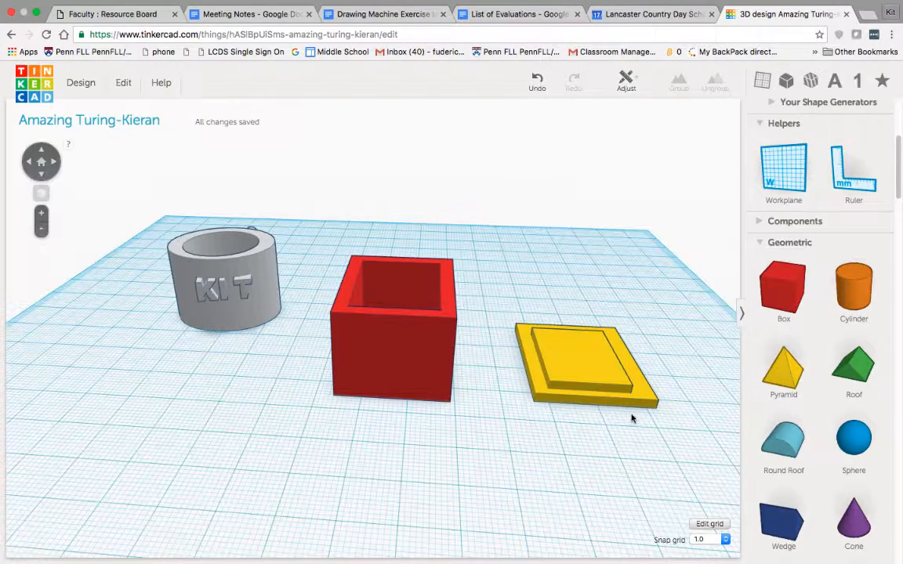
Turn the yellow lid upside down, raised above the workplane, and place it on the hollow red box
left_click(604, 364)
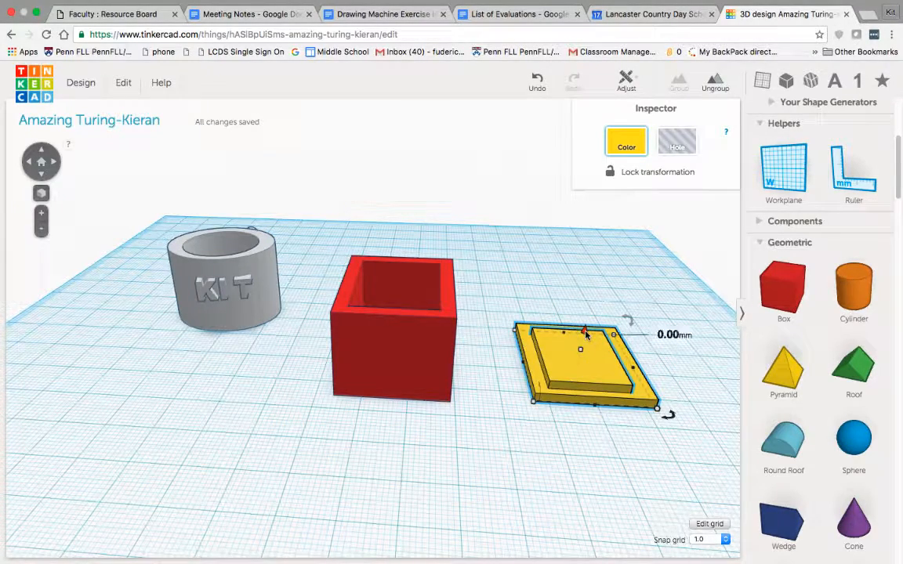
left_click_drag(586, 334, 514, 229)
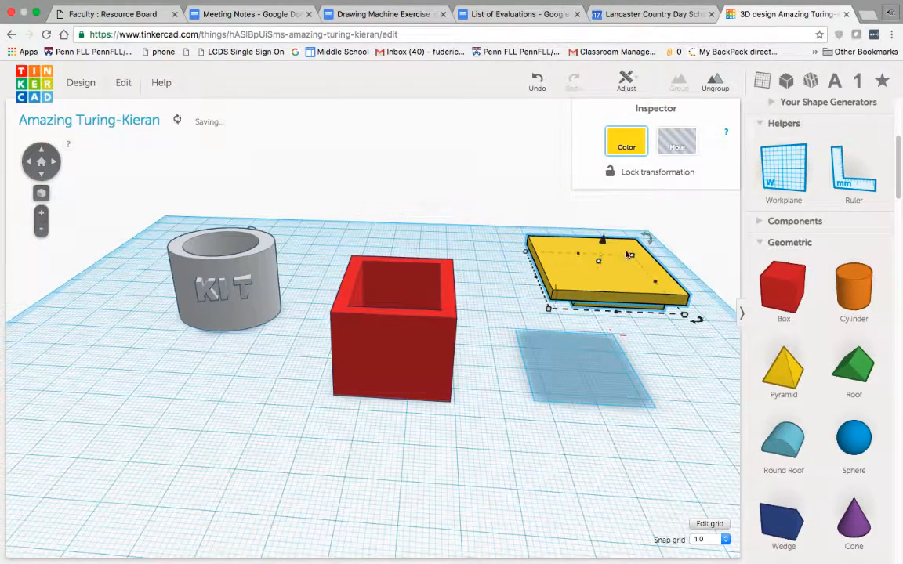
left_click_drag(630, 255, 439, 280)
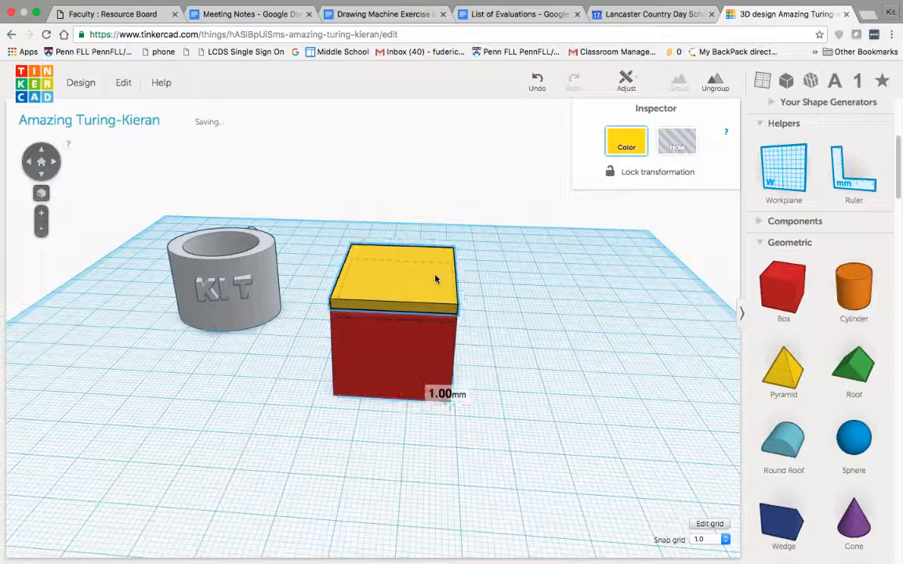
right_click_drag(539, 306, 518, 351)
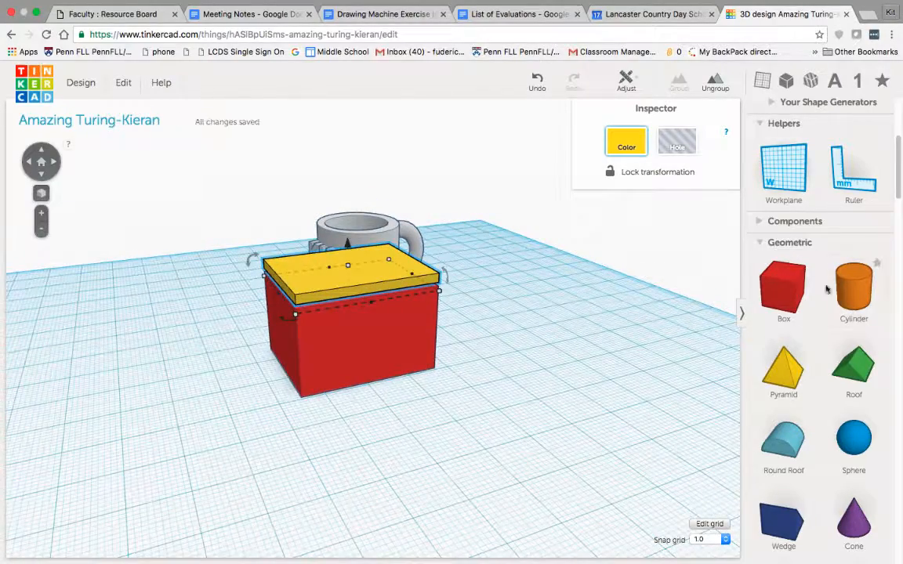
Shift the yellow lid slightly on top of the red box so it sits off the box's edges
scroll(826, 290, "down", 10)
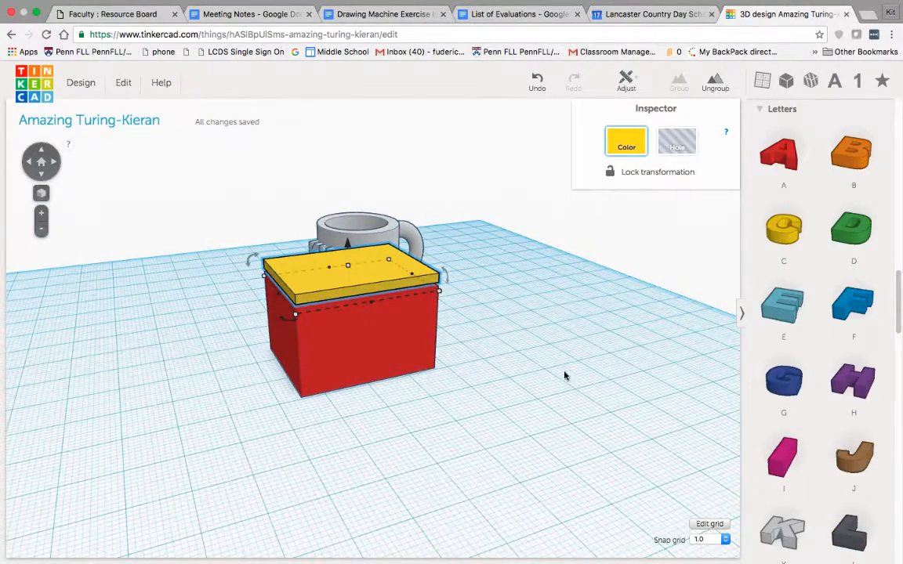
right_click_drag(564, 376, 611, 408)
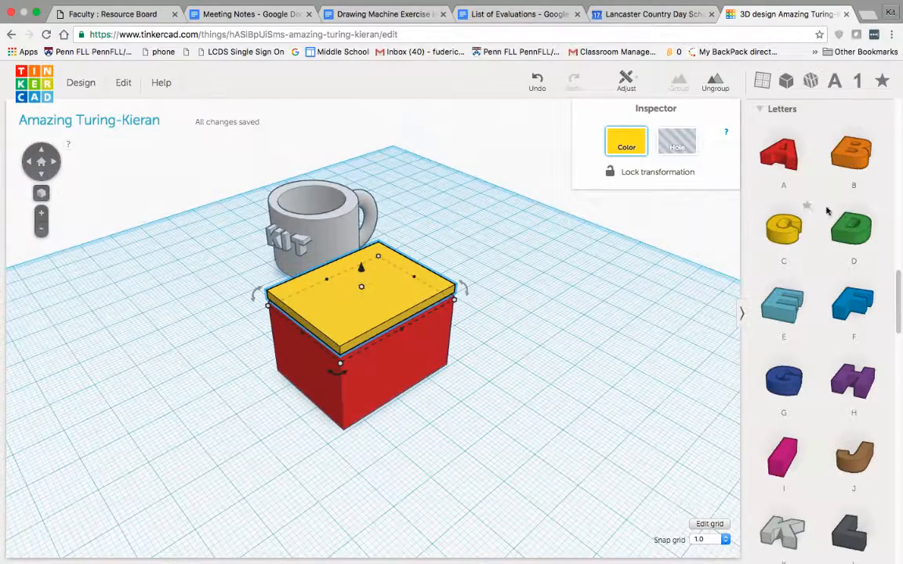
left_click_drag(368, 305, 393, 298)
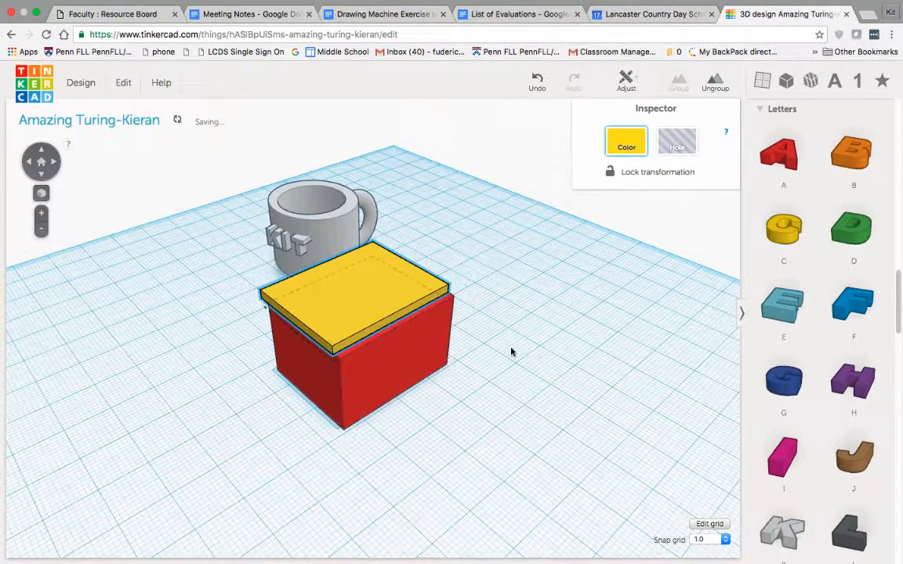
right_click_drag(511, 352, 493, 349)
left_click(519, 373)
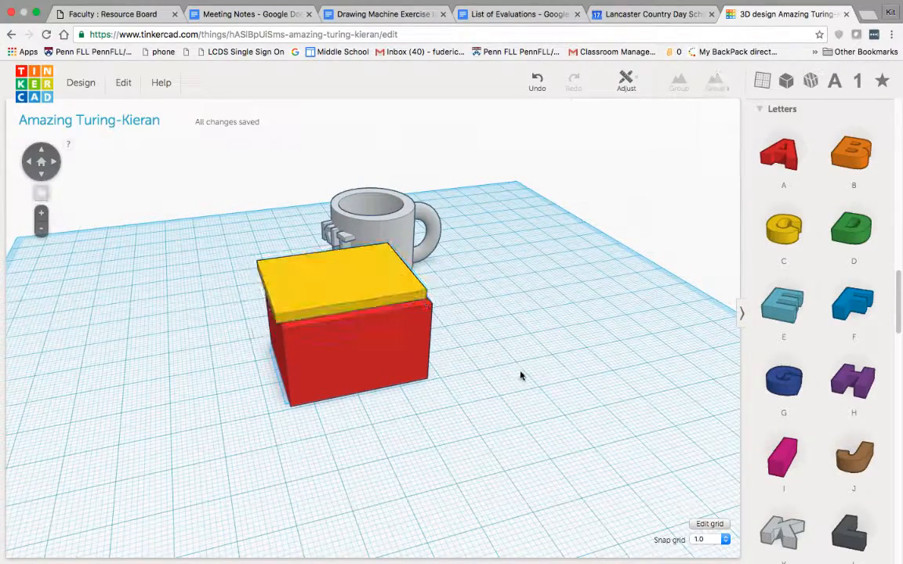
Add a Round Roof shape in front of the red box and shorten it to a thin upright half-disc
left_click(790, 83)
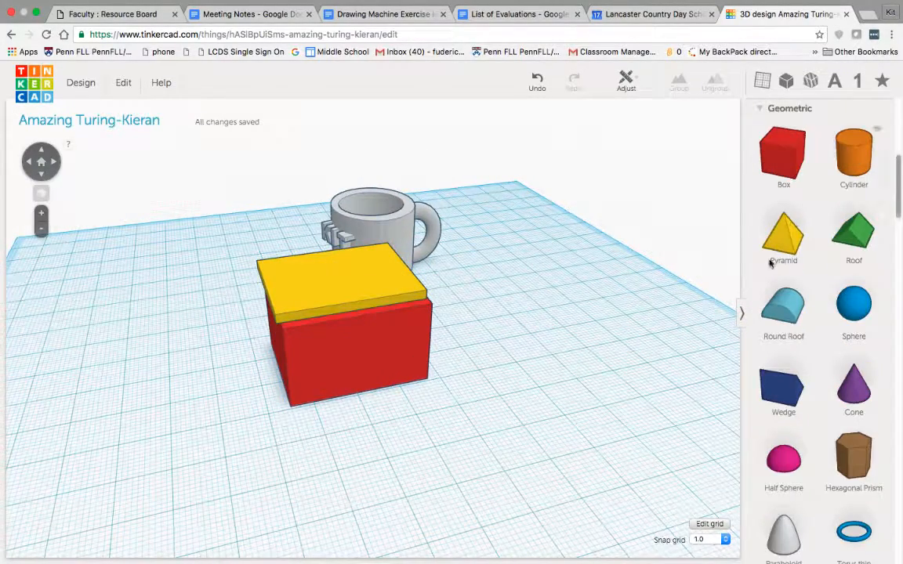
left_click_drag(797, 329, 519, 436)
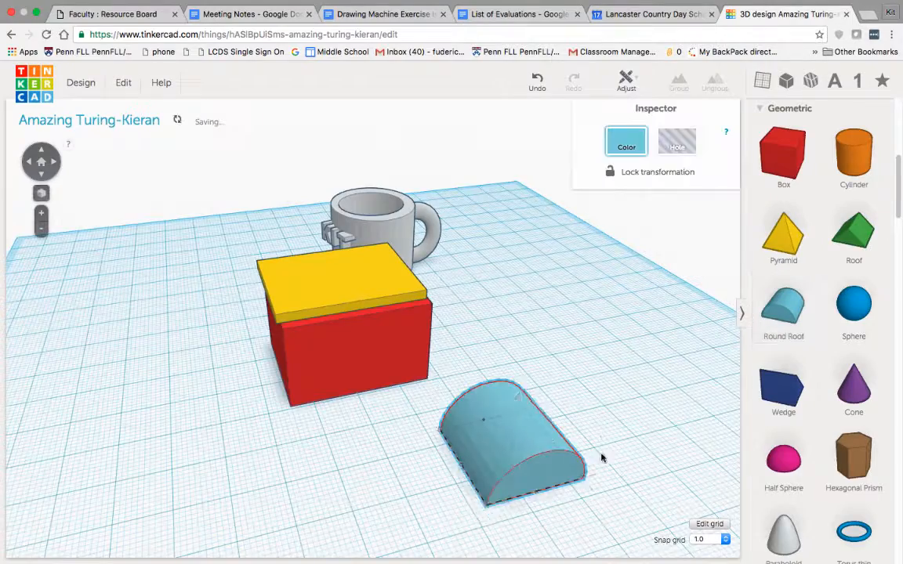
right_click_drag(601, 455, 601, 408)
left_click_drag(611, 368, 536, 373)
right_click_drag(538, 376, 274, 424)
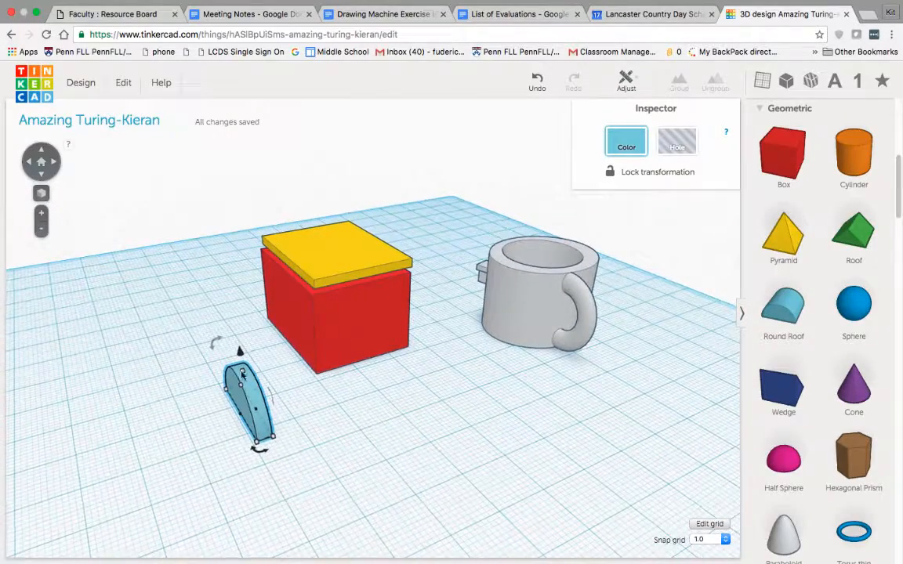
Lay the half-disc flat and move it farther from the box, with its curved edge pointing away like a smiling mouth
mouse_move(214, 342)
left_click_drag(205, 354, 196, 370)
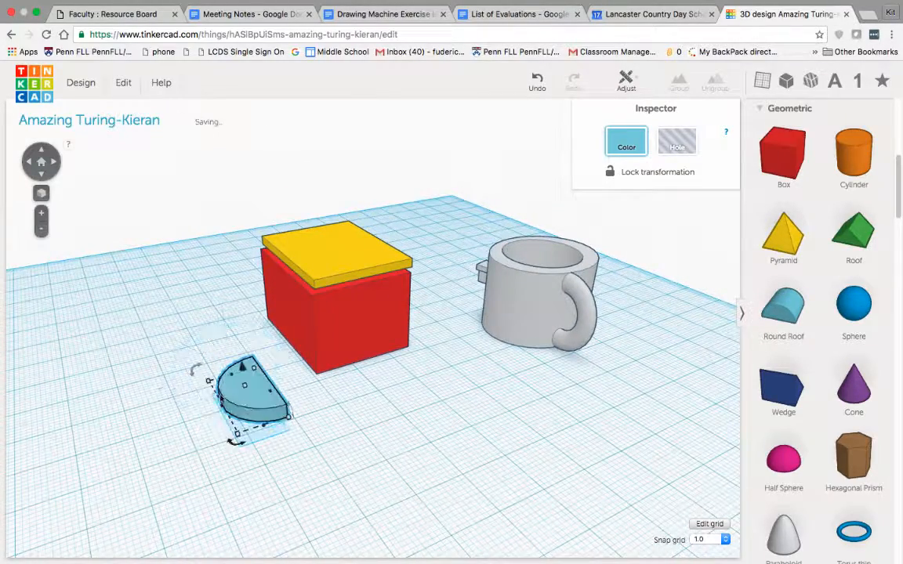
right_click_drag(196, 370, 398, 482)
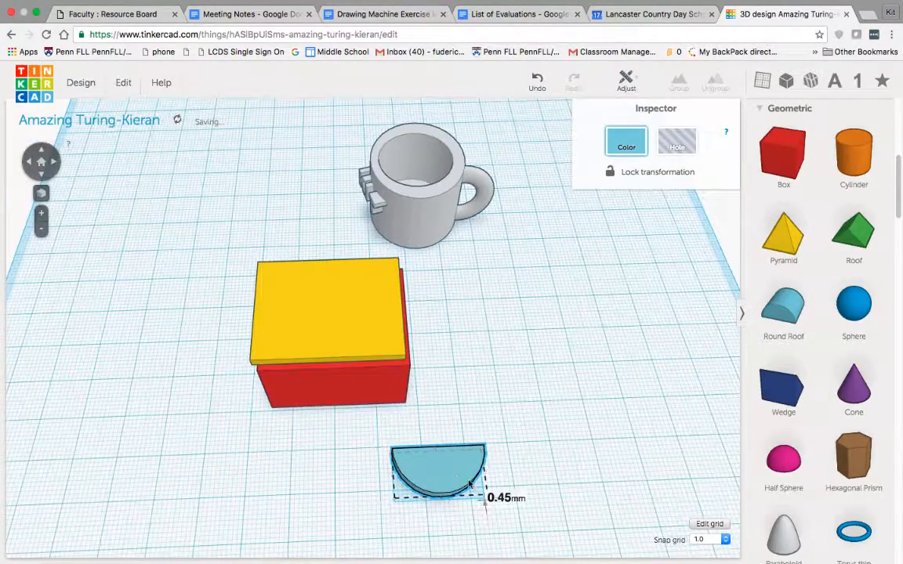
left_click_drag(469, 484, 529, 470)
right_click_drag(566, 436, 565, 427)
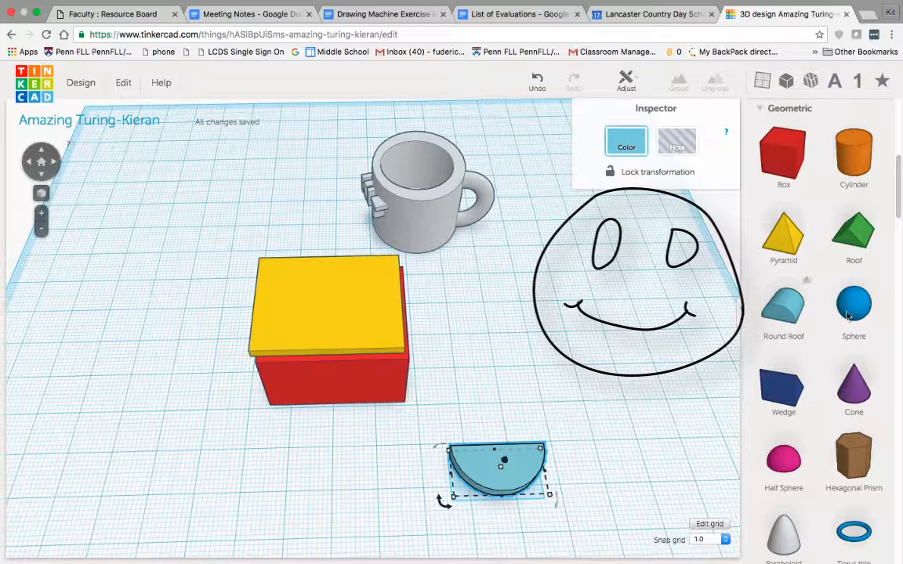
Add two cylinders behind the half-disc and shrink the one farther from the box into a small flat disc
scroll(823, 257, "down", 1)
left_click_drag(854, 151, 476, 395)
left_click_drag(853, 151, 598, 394)
left_click_drag(636, 431, 569, 377)
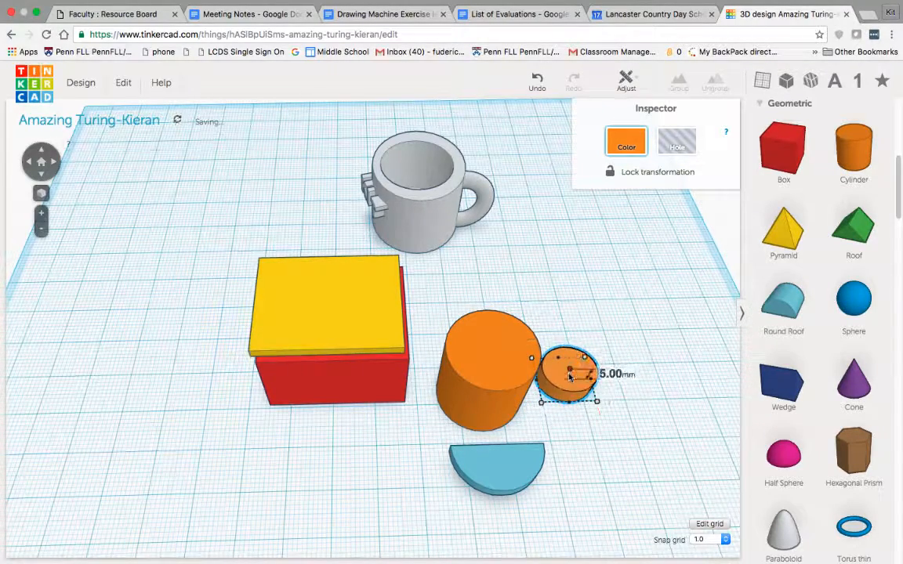
Flatten the cylinder beside the red box to about 2 mm high and shrink it to an eye-sized disc
left_click(491, 380)
left_click_drag(529, 432, 501, 403)
right_click_drag(531, 354, 487, 297)
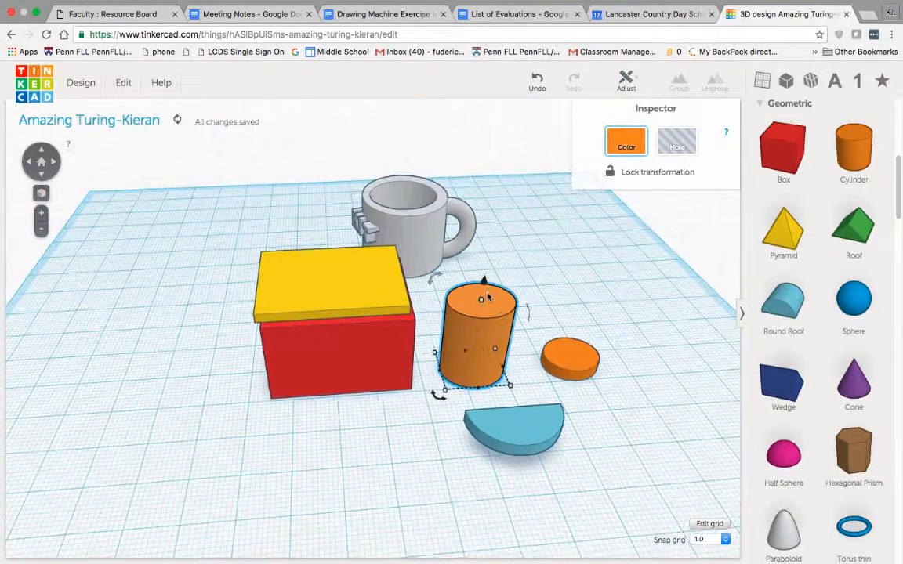
left_click_drag(481, 302, 480, 366)
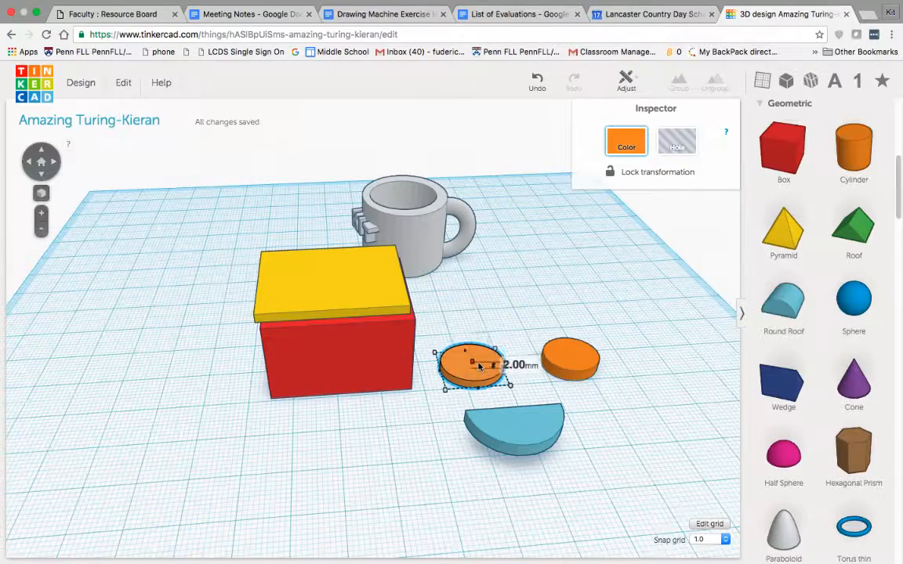
right_click_drag(570, 387, 566, 414)
left_click_drag(493, 377, 473, 396)
Narrow the other orange disc to an oval beside the first eye and move the half-disc mouth under both
left_click(561, 375)
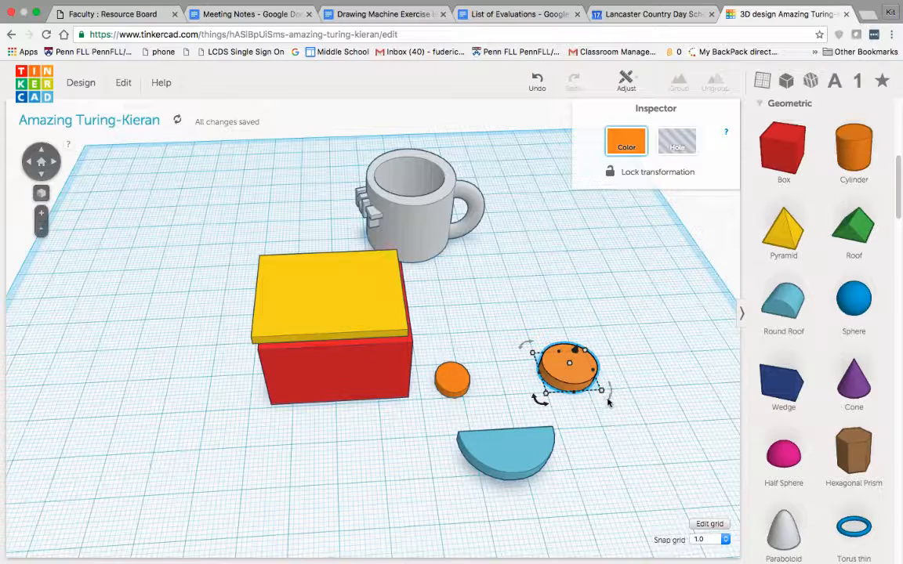
left_click_drag(605, 397, 504, 379)
left_click_drag(504, 447, 485, 423)
left_click(564, 478)
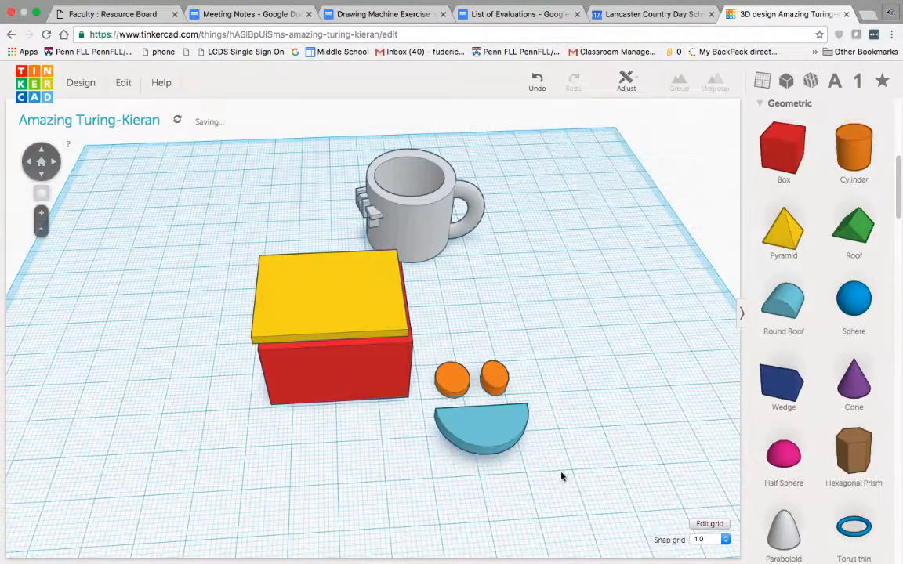
Increase the height of the half-disc mouth and of both orange eye discs
right_click_drag(565, 477, 572, 406)
left_click(443, 473)
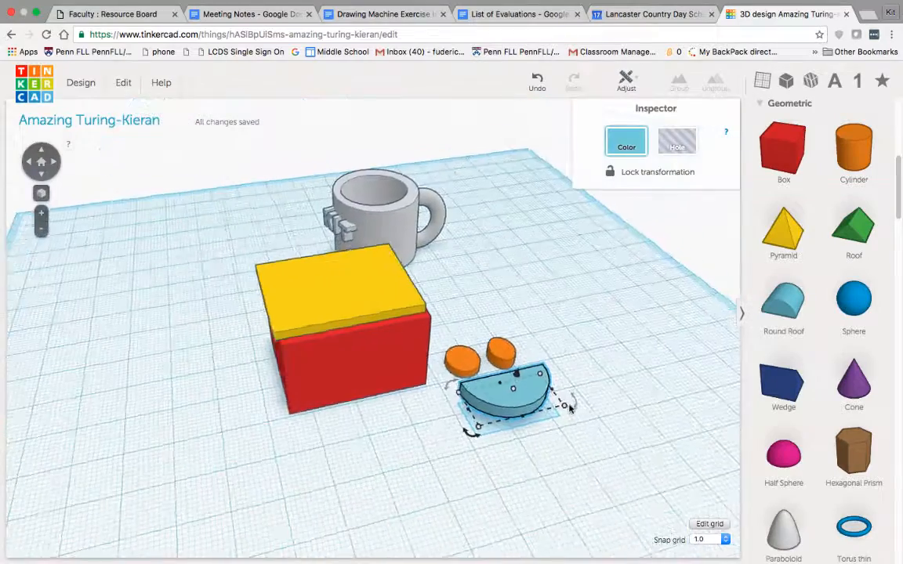
left_click_drag(514, 390, 514, 379)
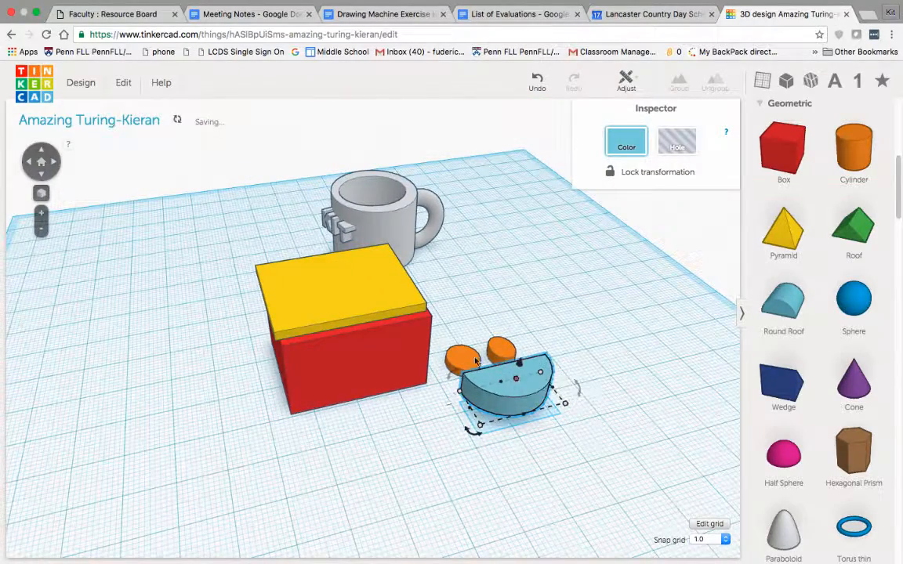
left_click(465, 358)
left_click(502, 353)
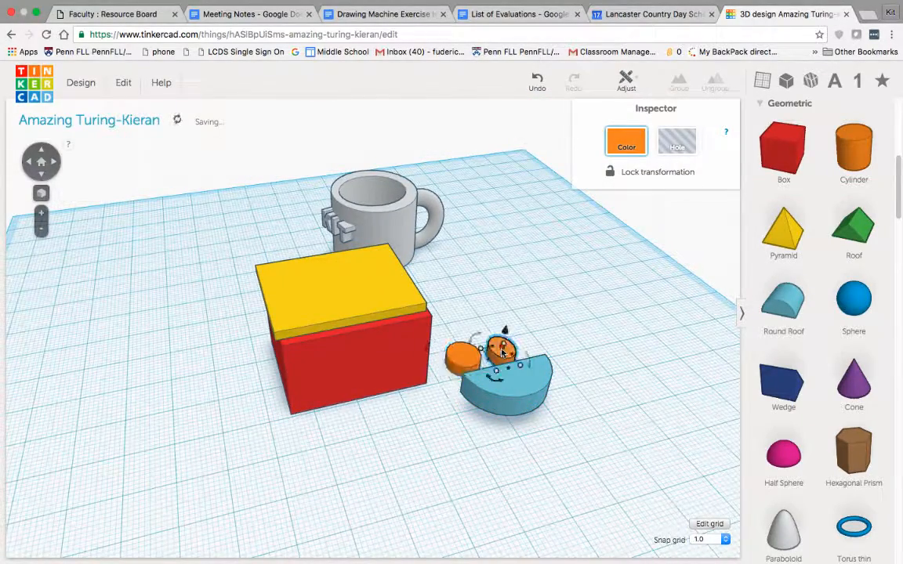
Try to group the half-disc mouth and the orange eyes into one face
left_click(582, 456)
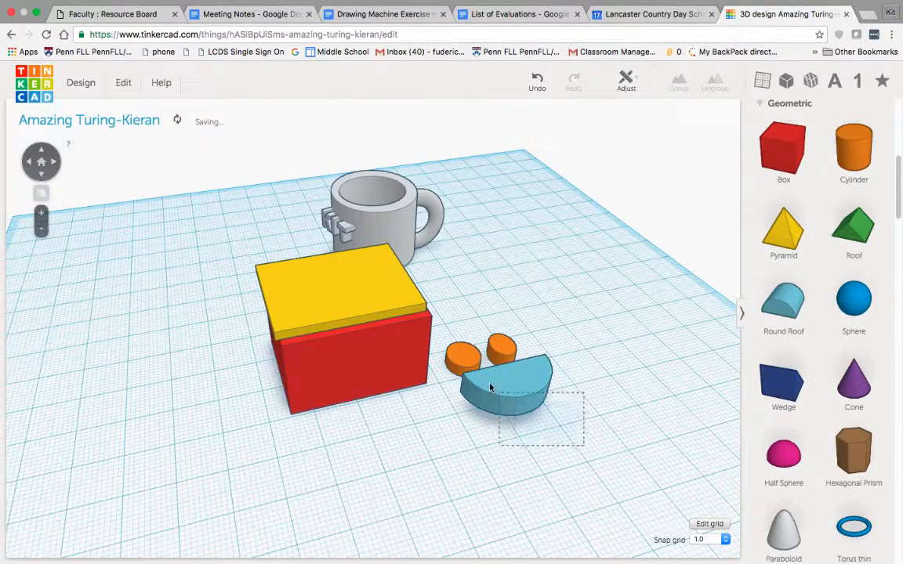
left_click_drag(490, 386, 476, 349)
left_click(679, 88)
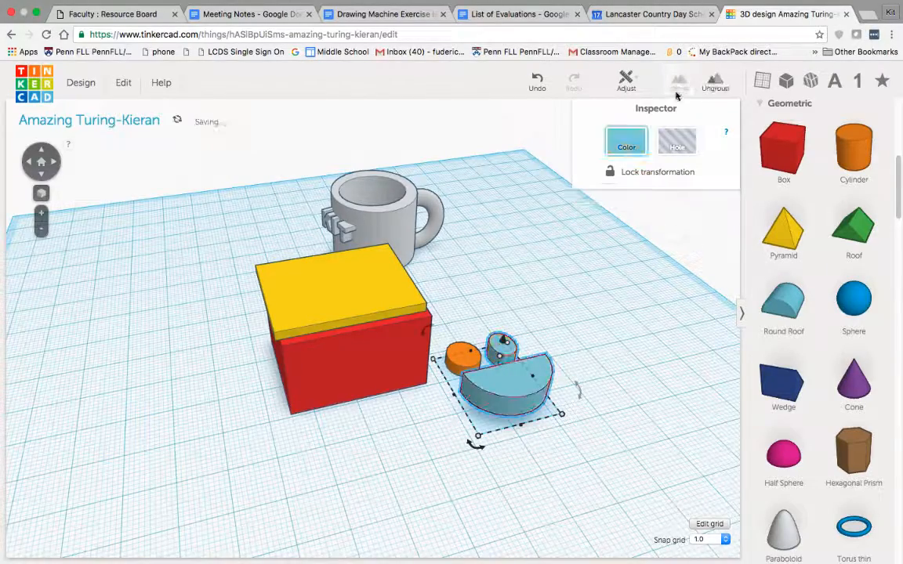
left_click(569, 315)
Ungroup the mouth and the eye joined to it, back into separate shapes
right_click_drag(569, 314, 438, 374)
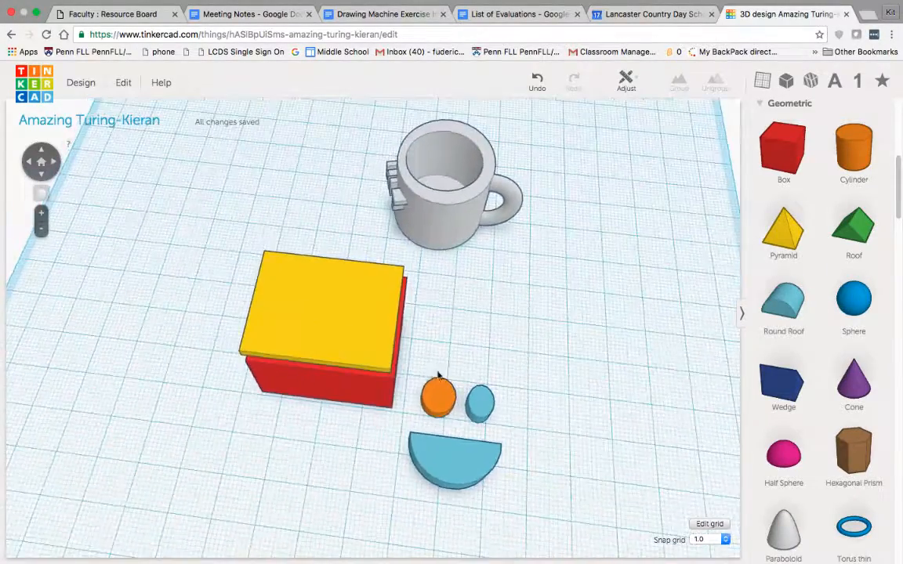
left_click_drag(524, 500, 577, 467)
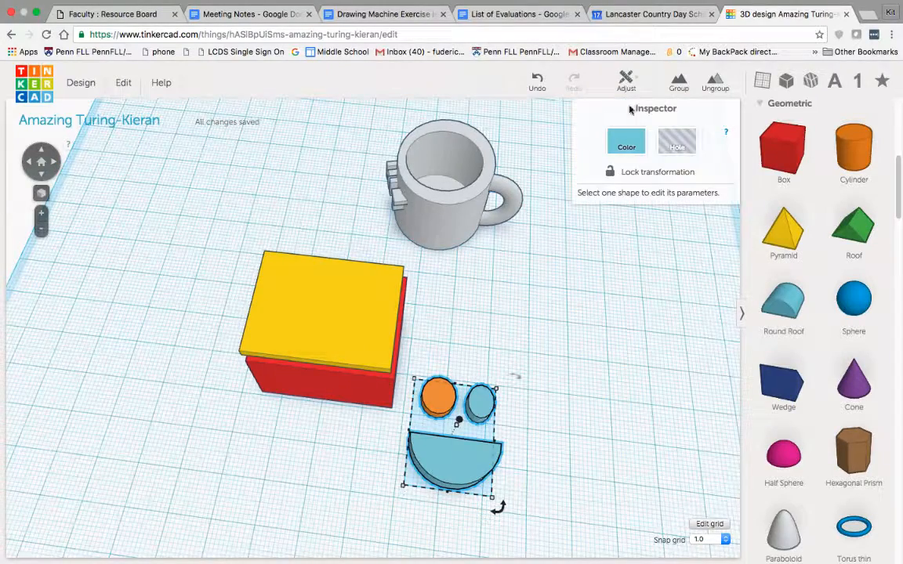
left_click(715, 83)
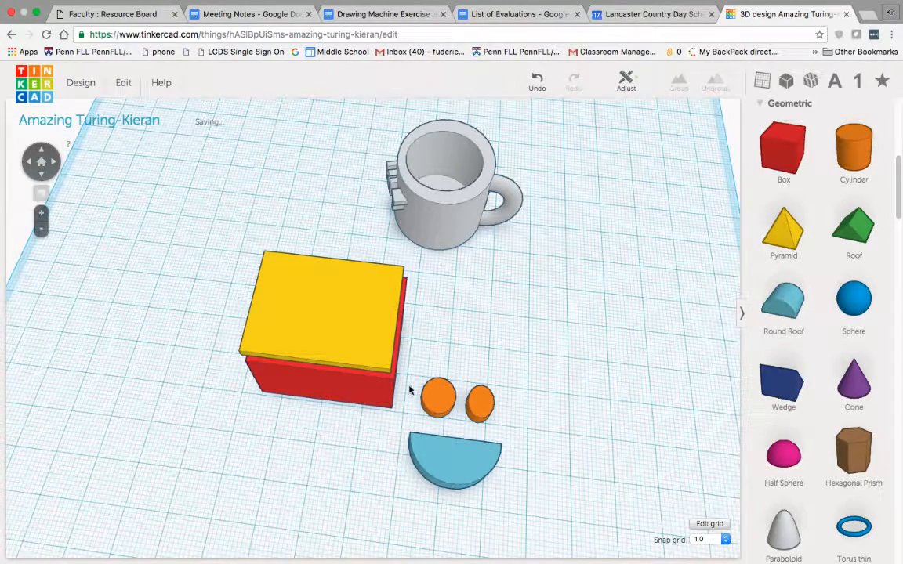
Group the half-disc mouth and both orange eye discs into one face
left_click_drag(492, 508, 555, 512)
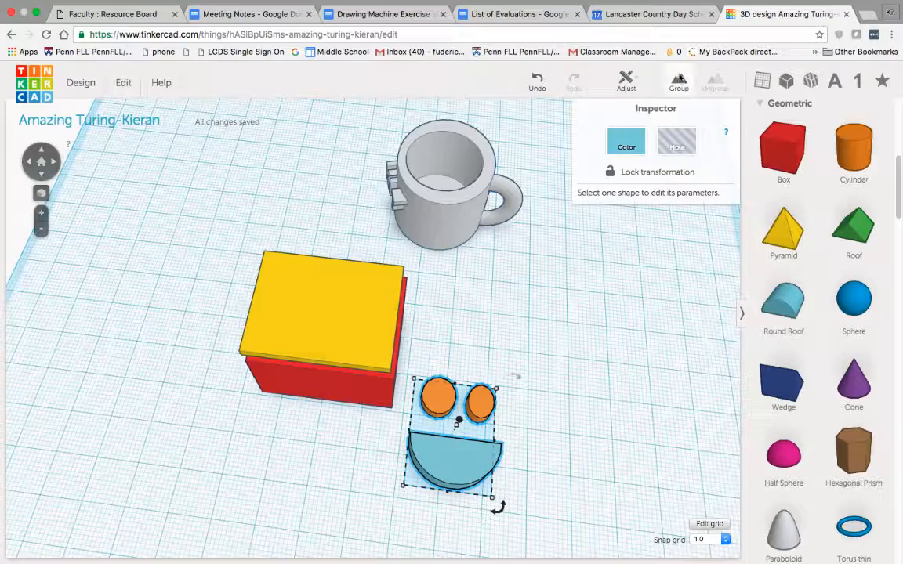
key("ctrl+g")
right_click_drag(564, 453, 569, 391)
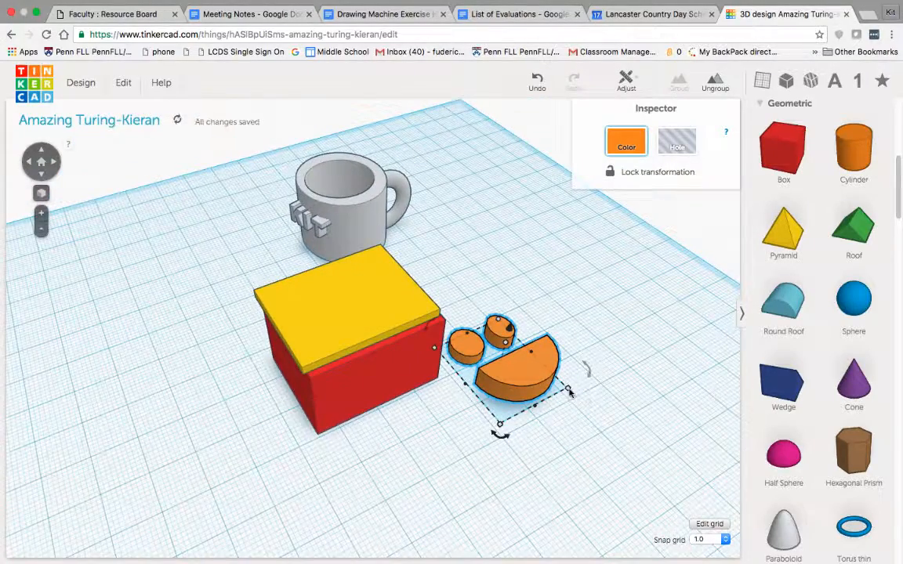
Rotate the grouped face upright beside the red box and stretch its shapes deeper
left_click_drag(570, 391, 529, 390)
right_click_drag(529, 390, 549, 309)
left_click_drag(539, 304, 507, 367)
right_click_drag(515, 321, 481, 390)
left_click_drag(480, 389, 367, 398)
right_click_drag(367, 398, 440, 394)
left_click_drag(433, 386, 537, 408)
right_click_drag(537, 407, 475, 416)
left_click_drag(475, 417, 619, 421)
right_click_drag(603, 475, 656, 427)
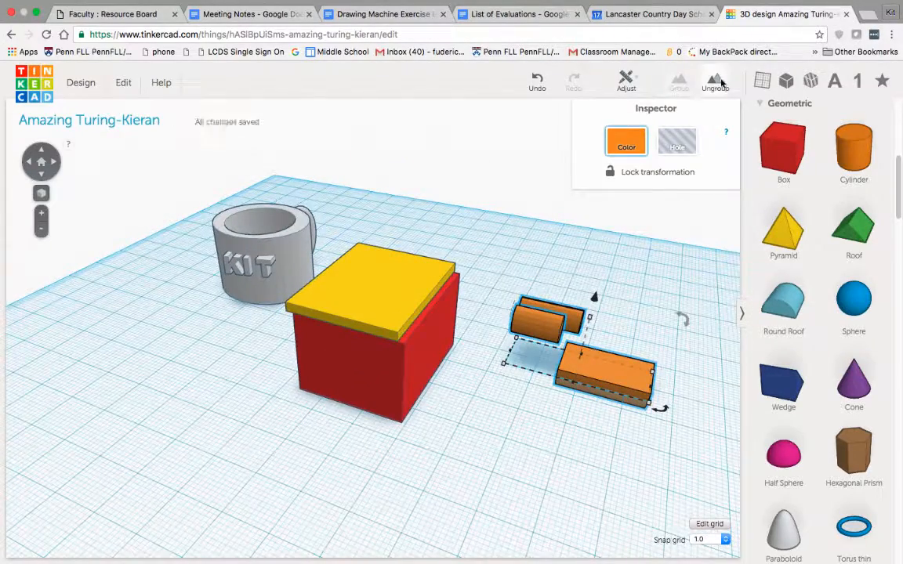
Ungroup the face, bring the mouth back in line beneath the eyes, and regroup all three shapes
left_click(722, 83)
left_click(564, 421)
left_click_drag(613, 378, 555, 361)
right_click_drag(627, 391, 569, 402)
left_click_drag(412, 298, 623, 411)
left_click(678, 82)
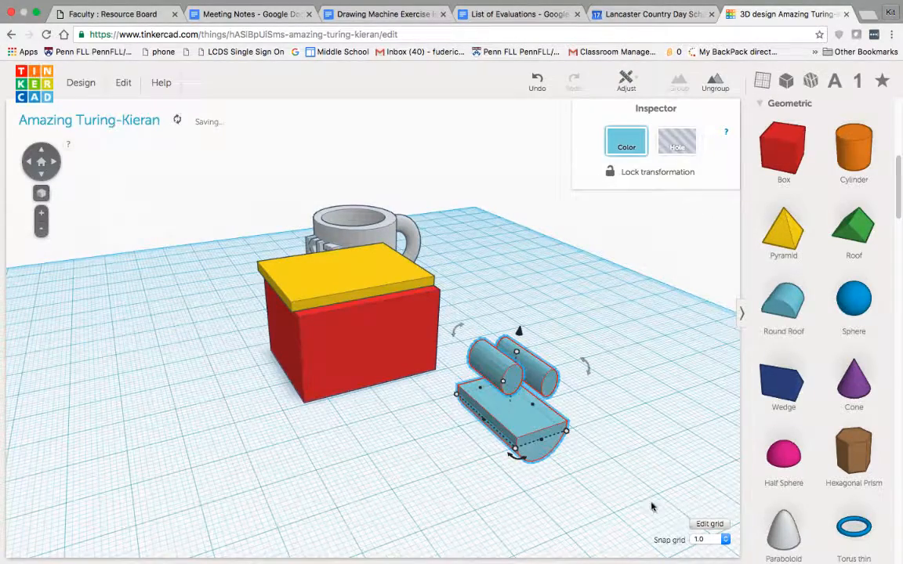
Push the grouped face partway into the red box's front wall and raise it above the workplane
right_click_drag(651, 507, 619, 462)
left_click_drag(526, 355, 428, 380)
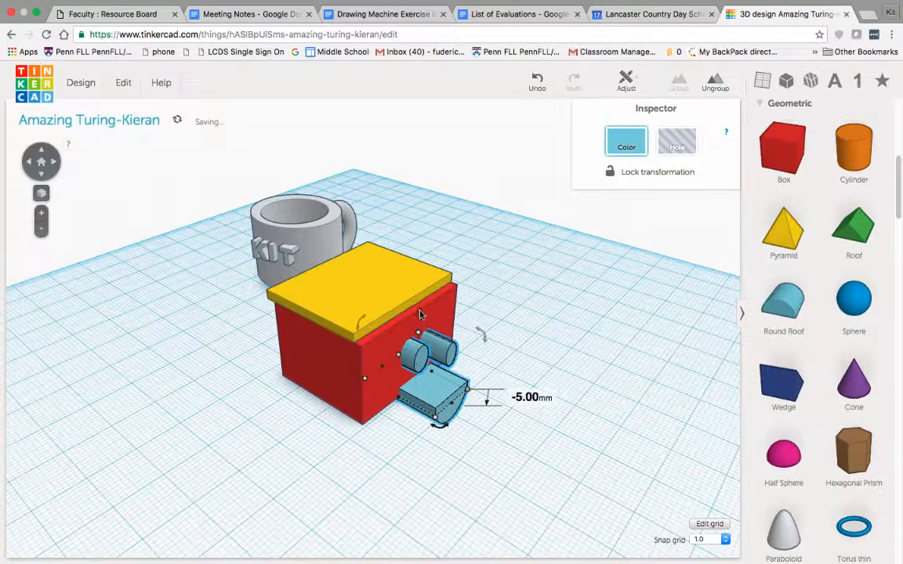
left_click_drag(421, 312, 423, 289)
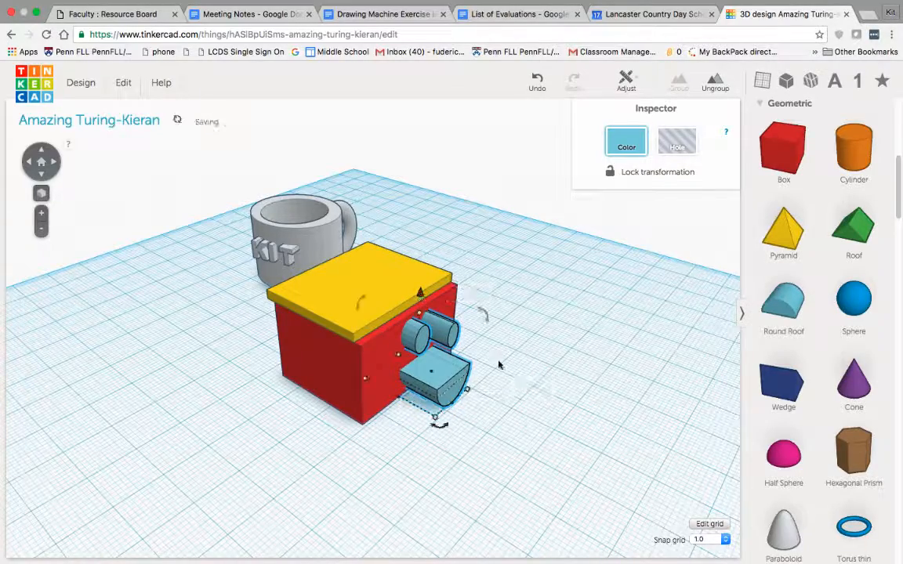
left_click(587, 437)
right_click_drag(588, 437, 346, 374)
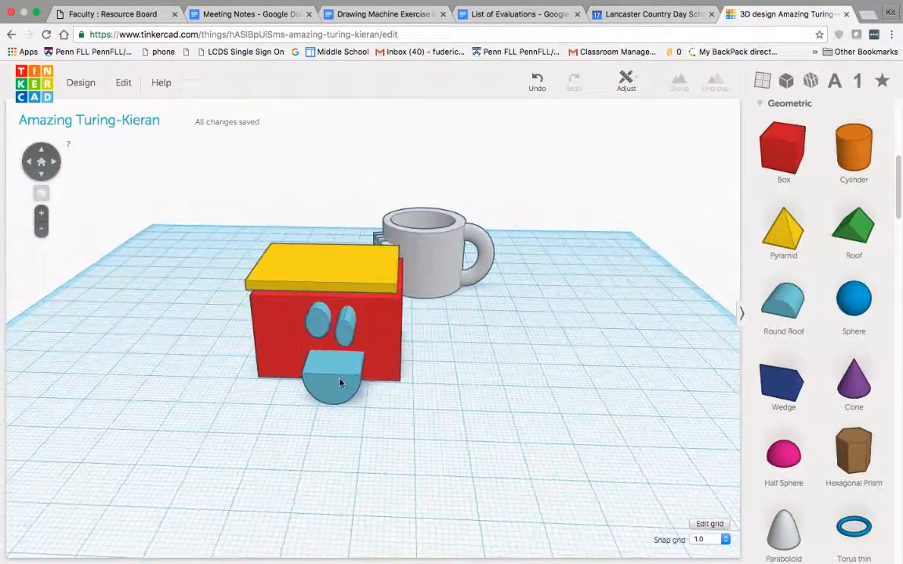
left_click(345, 376)
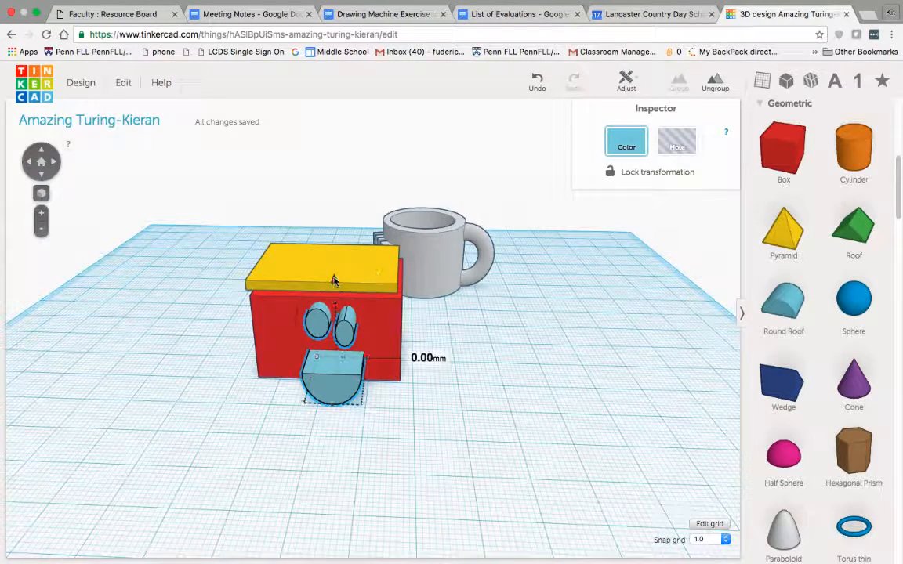
left_click_drag(333, 281, 335, 278)
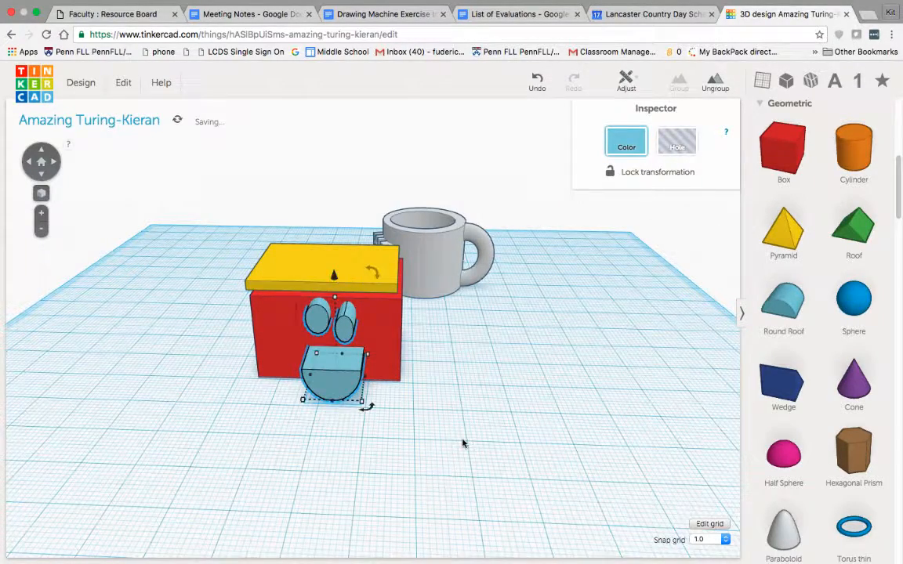
left_click(459, 447)
right_click_drag(430, 390, 519, 404)
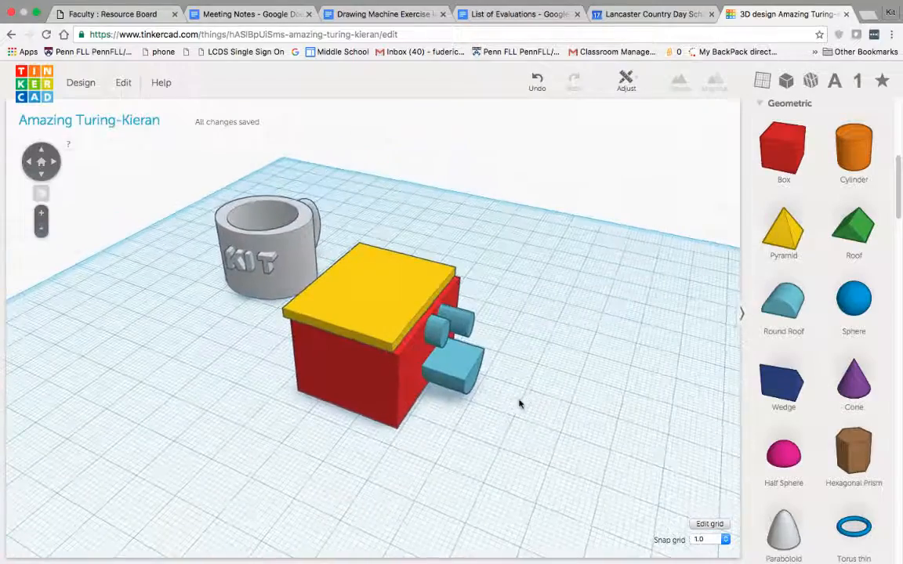
Turn the grouped face into a hole shape
left_click(460, 376)
left_click(690, 147)
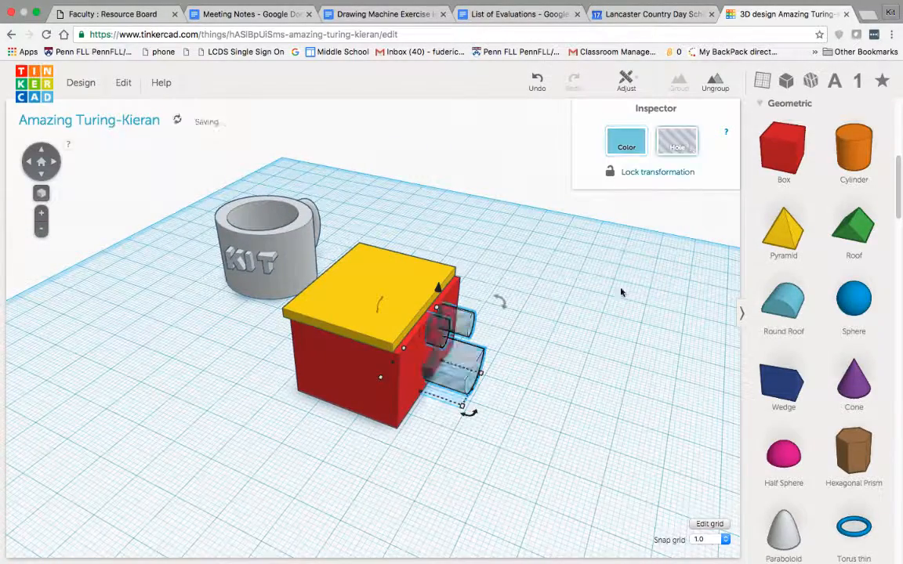
left_click(548, 373)
Move the yellow lid off the red box to an empty area of the workplane
right_click_drag(548, 373, 430, 436)
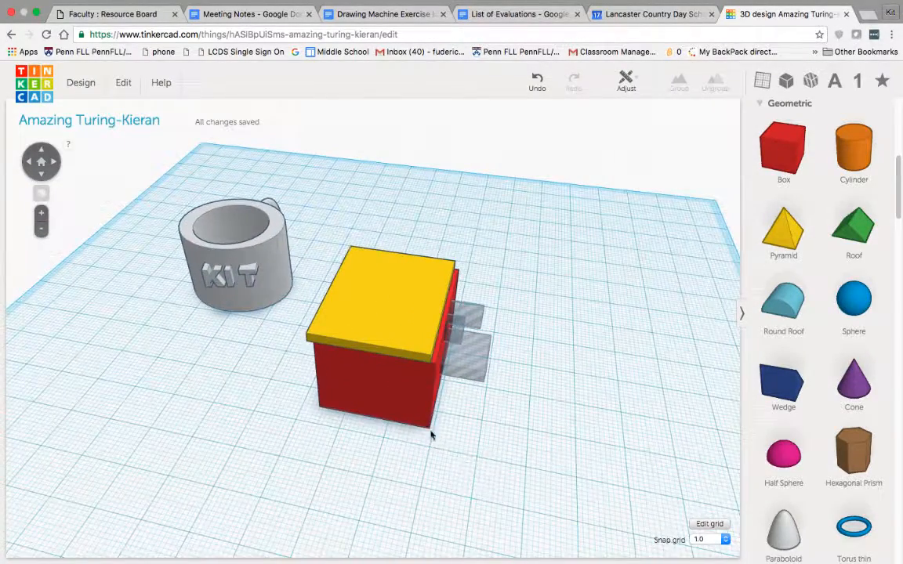
left_click(413, 359)
left_click_drag(413, 359, 486, 449)
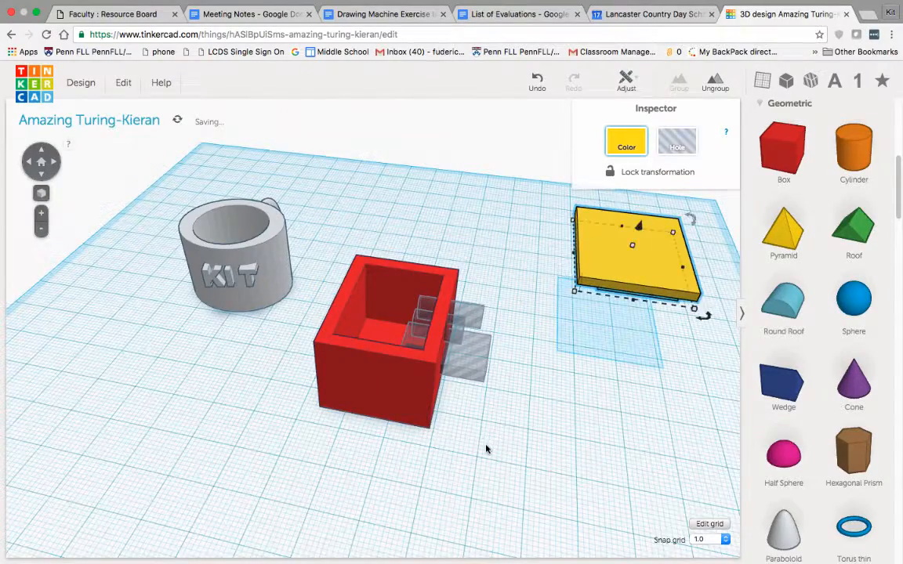
left_click(486, 448)
Group the red box with the face hole to cut the smiley through its front wall
right_click_drag(518, 379, 448, 381)
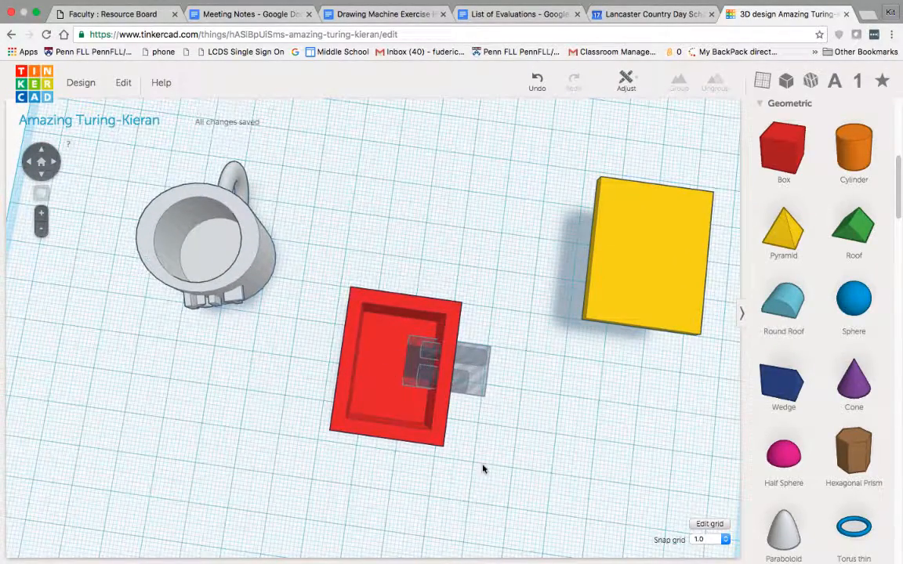
left_click_drag(426, 449, 526, 507)
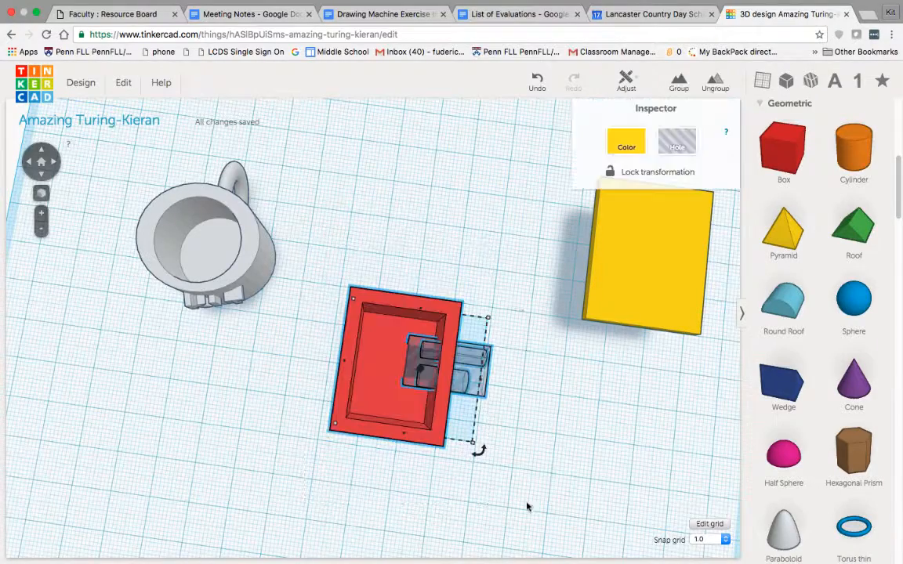
left_click(682, 85)
left_click(586, 388)
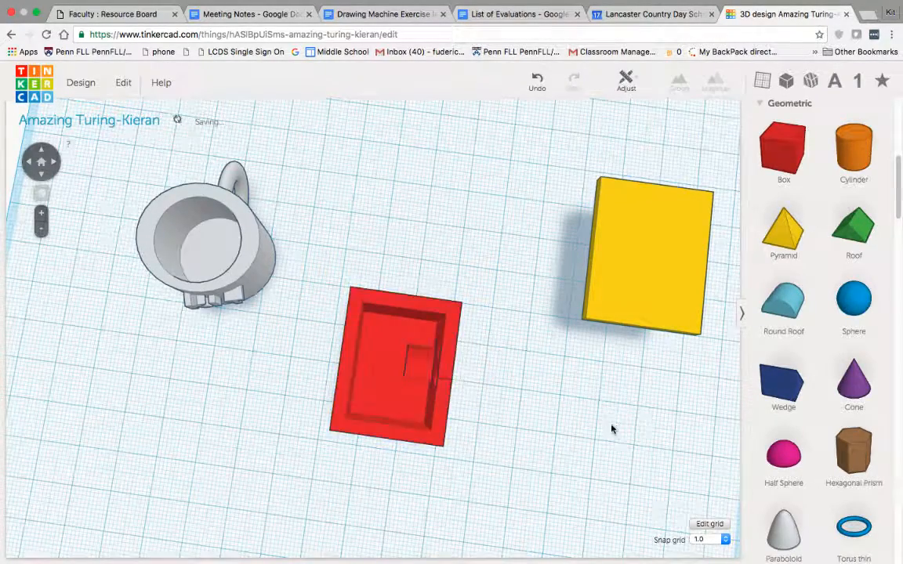
Move the yellow lid back on top of the red box
right_click_drag(611, 426, 597, 350)
mouse_move(596, 351)
left_mouse_down()
mouse_move(459, 308)
mouse_move(343, 289)
left_mouse_up()
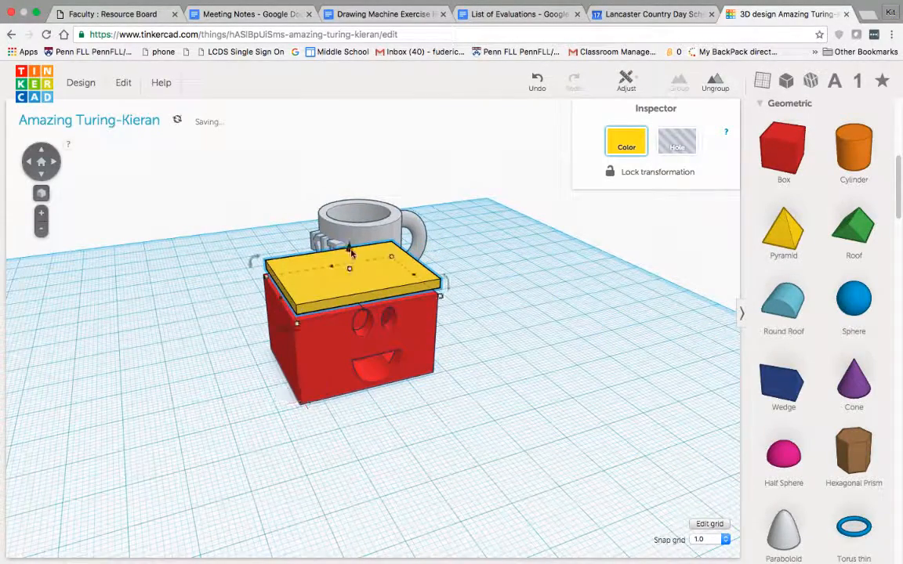